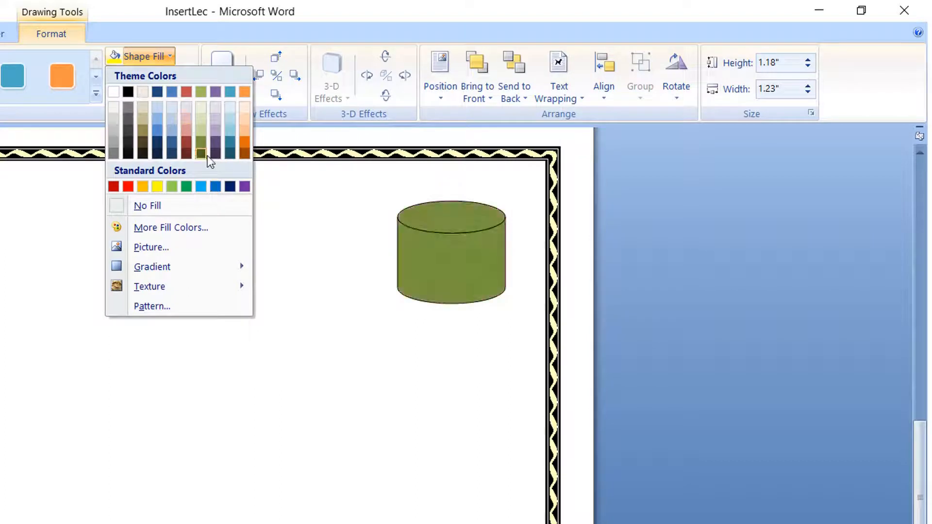
Fill the cylinder with standard yellow, and replace that fill with the picture IMG-20210425-WA0038 from Downloads.
{"action": "left_click", "coordinate": [158, 188]}
{"action": "left_click", "coordinate": [168, 62]}
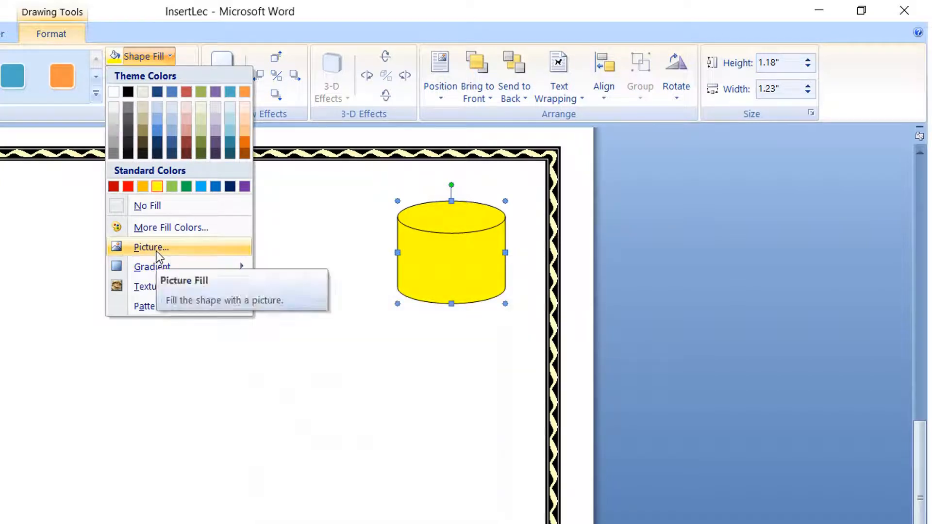
{"action": "left_click", "coordinate": [157, 249]}
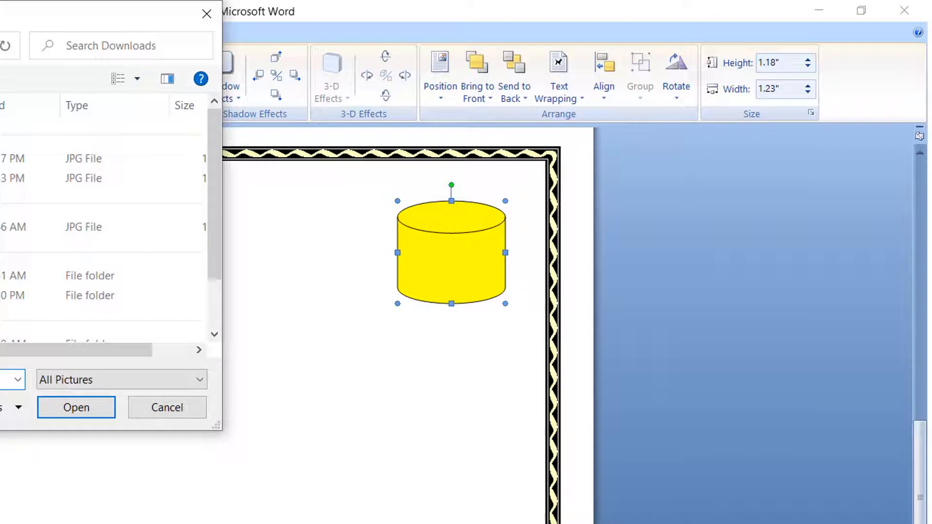
{"action": "left_click_drag", "start_coordinate": [48, 14], "coordinate": [181, 92]}
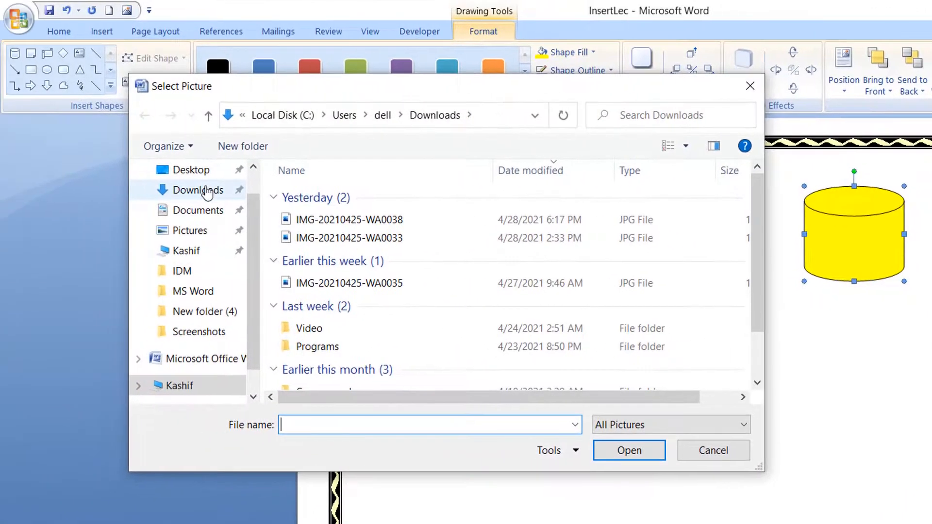
{"action": "left_click", "coordinate": [208, 191]}
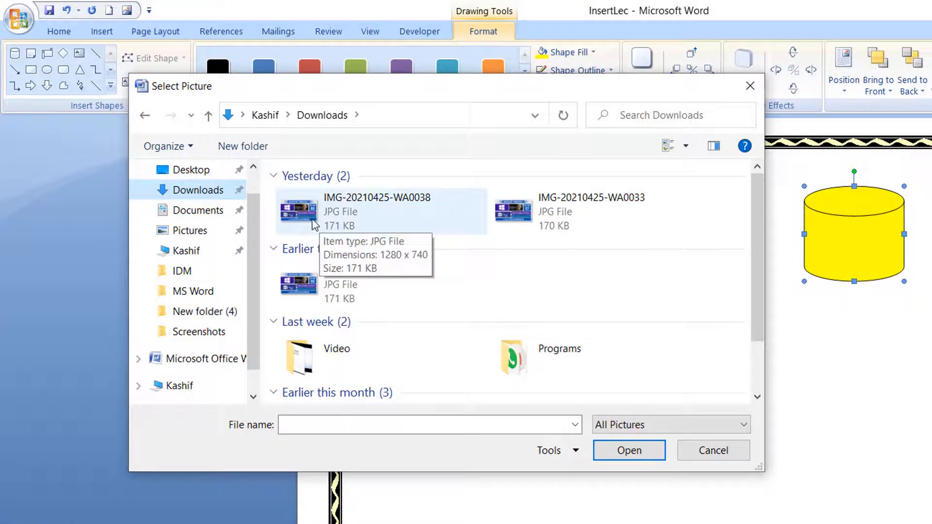
{"action": "left_click", "coordinate": [313, 224]}
{"action": "left_click", "coordinate": [626, 451]}
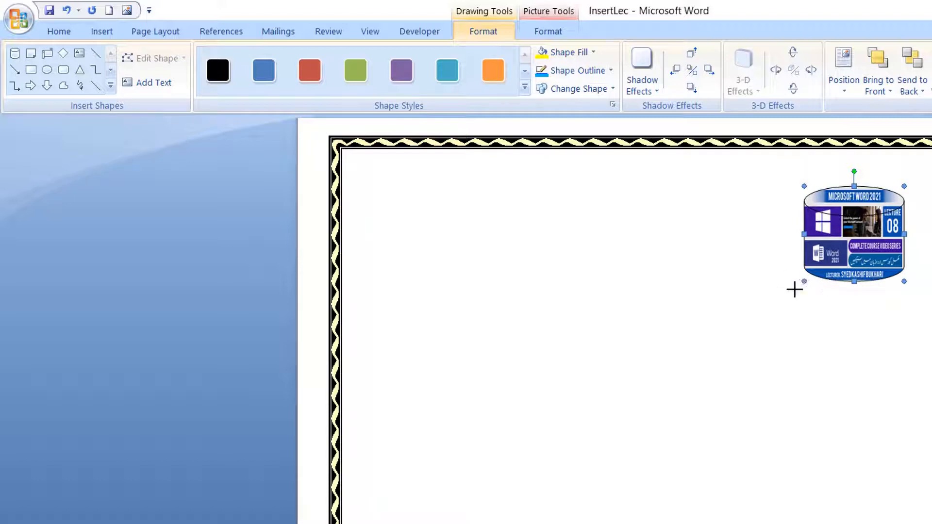
Enlarge the picture-filled cylinder from its lower-left corner, and undo both the resize and the picture fill.
{"action": "left_click_drag", "start_coordinate": [804, 281], "coordinate": [736, 362]}
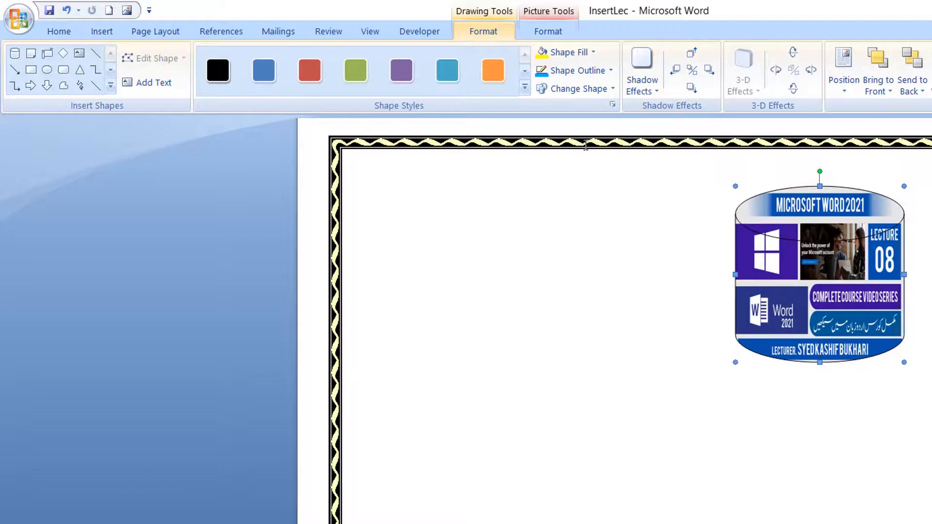
{"action": "key", "text": "ctrl+z"}
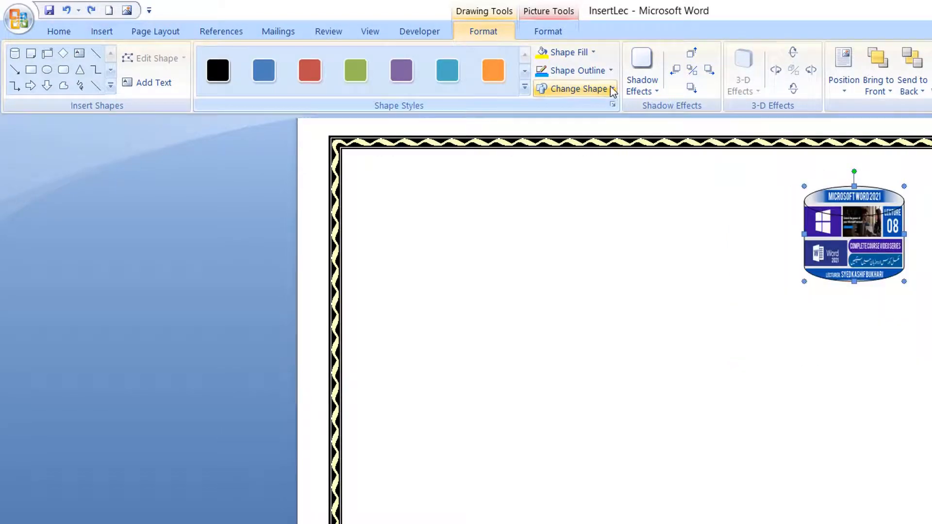
{"action": "key", "text": "ctrl+z"}
{"action": "left_click", "coordinate": [594, 52]}
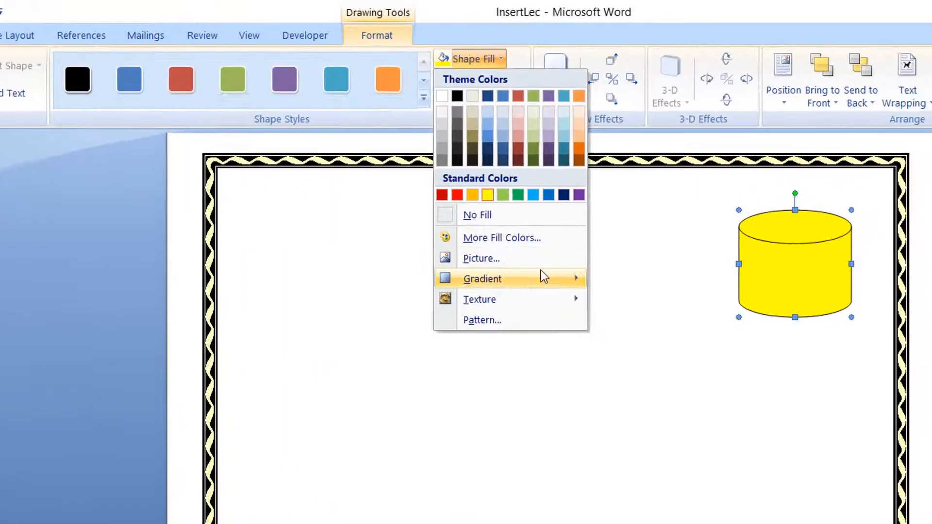
{"action": "mouse_move", "coordinate": [629, 246]}
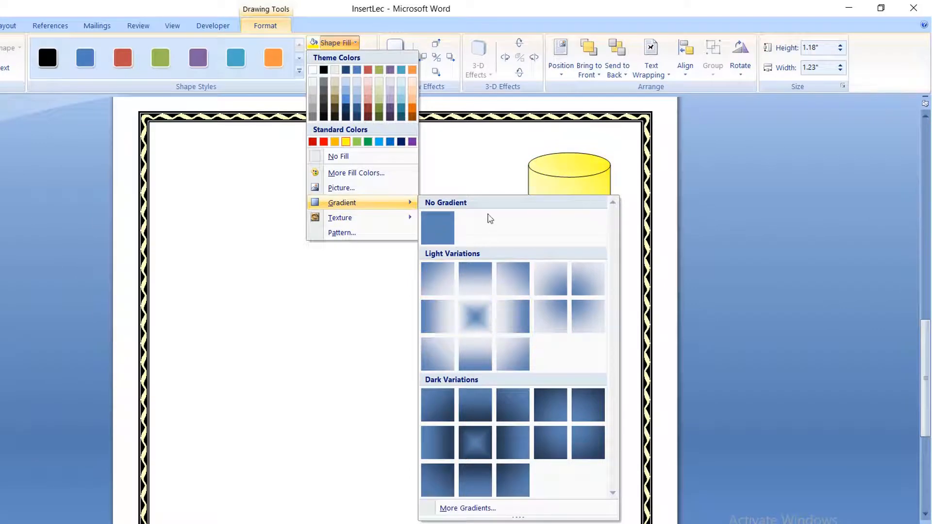
{"action": "left_click", "coordinate": [475, 181]}
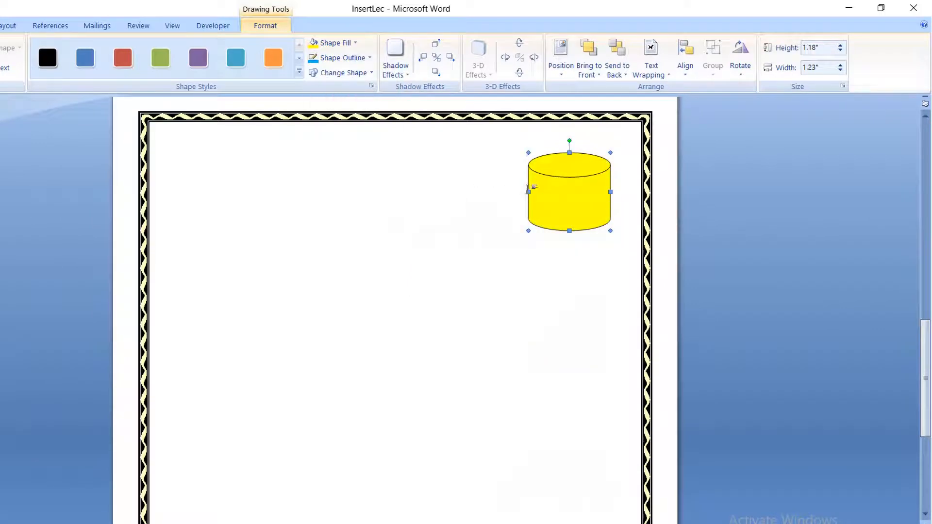
Position the cylinder at the page's top center with text wrapping and fill it with the light gradient radiating from the center.
{"action": "left_click", "coordinate": [561, 57]}
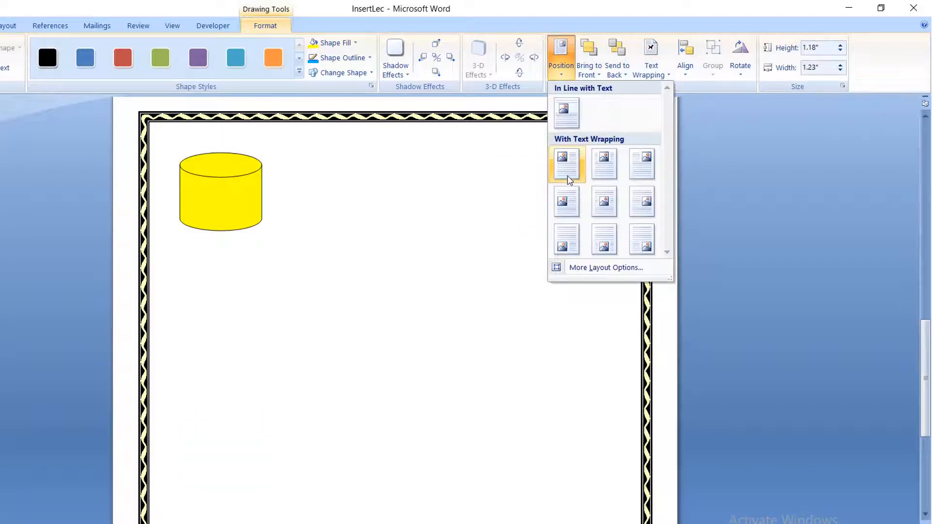
{"action": "left_click", "coordinate": [593, 175]}
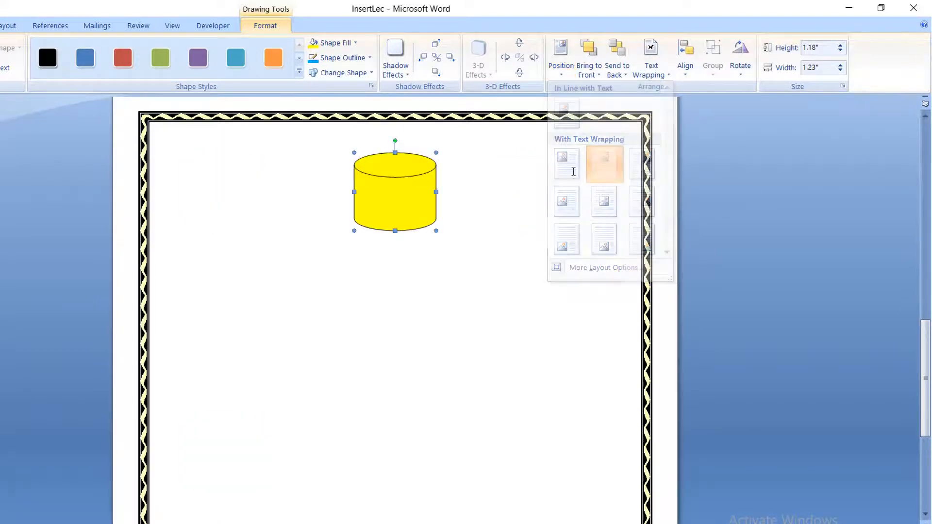
{"action": "left_click", "coordinate": [355, 44]}
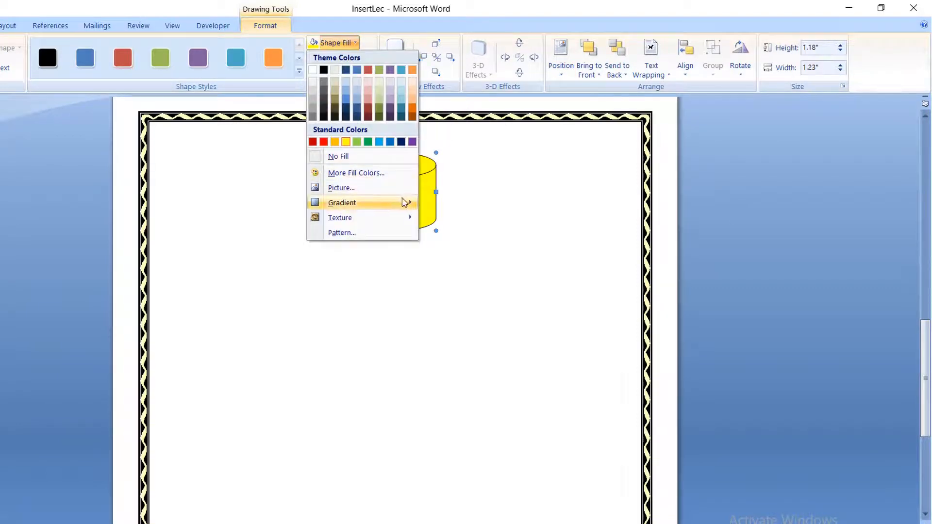
{"action": "mouse_move", "coordinate": [404, 202]}
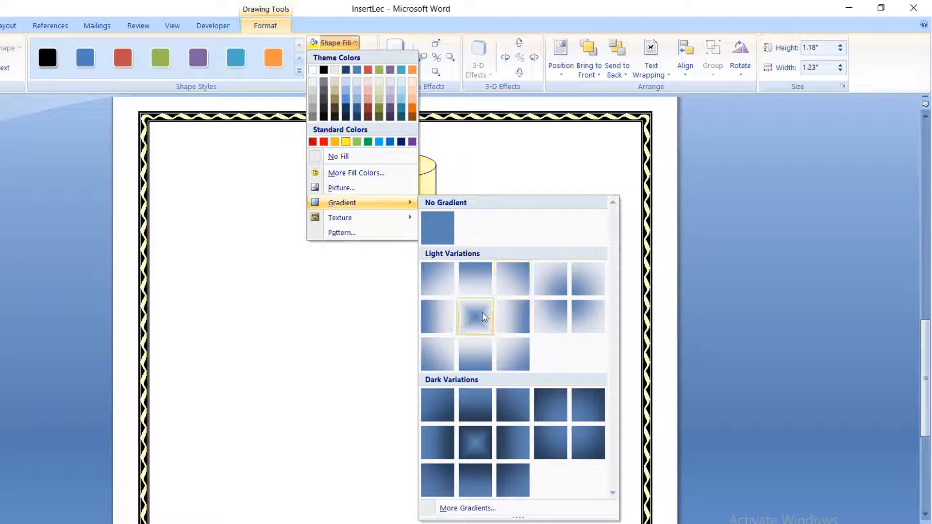
{"action": "left_click", "coordinate": [473, 319]}
{"action": "left_click", "coordinate": [446, 306]}
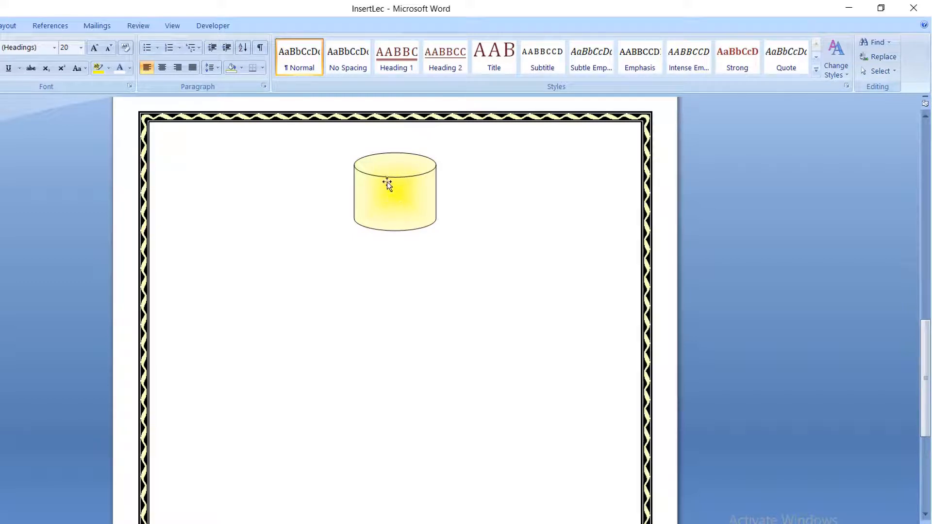
Fill the cylinder with the light blue paper-like texture.
{"action": "double_click", "coordinate": [395, 156]}
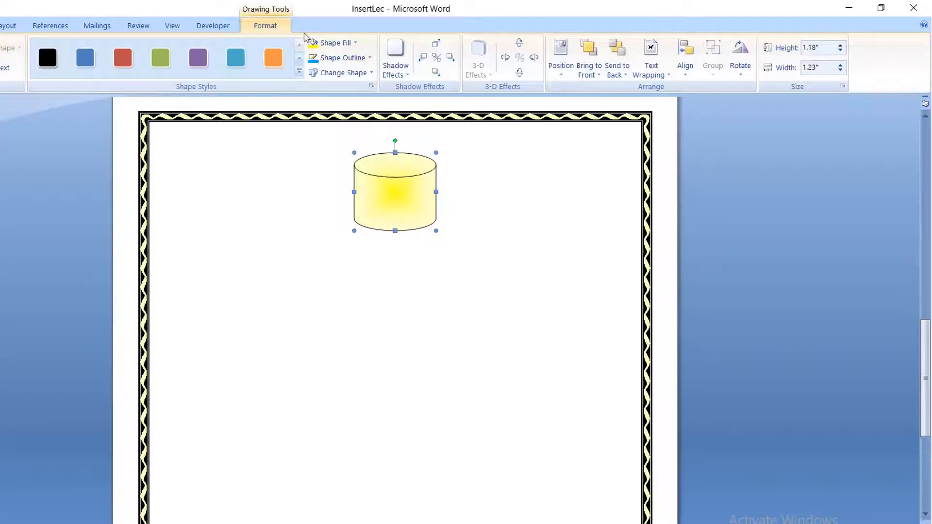
{"action": "left_click", "coordinate": [356, 44]}
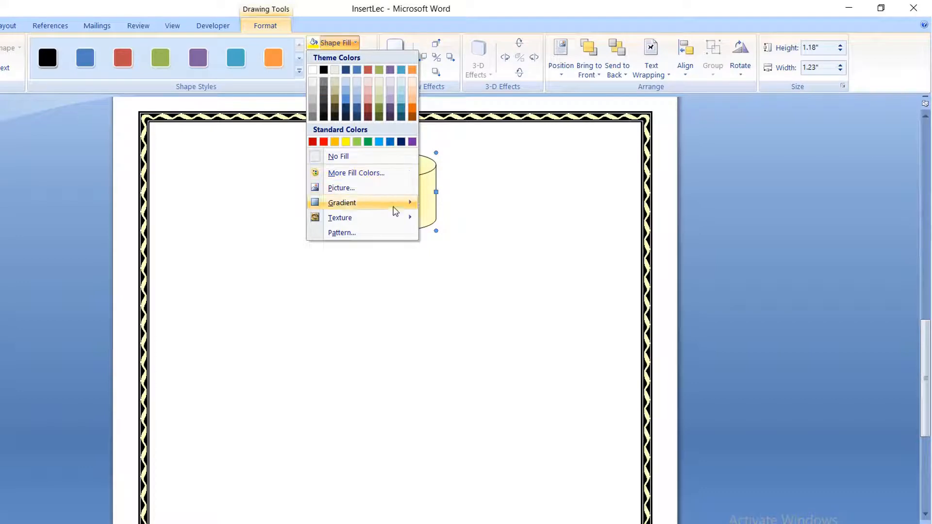
{"action": "mouse_move", "coordinate": [395, 217]}
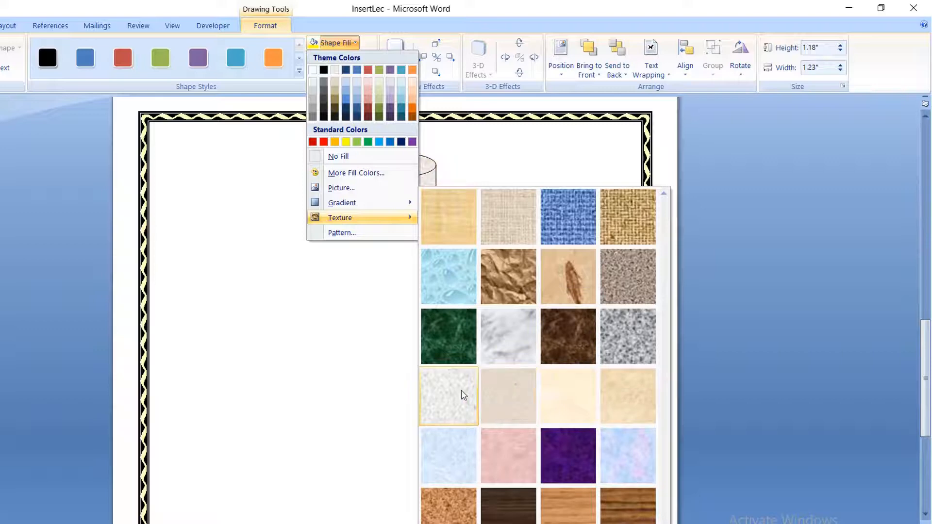
{"action": "left_click", "coordinate": [453, 433]}
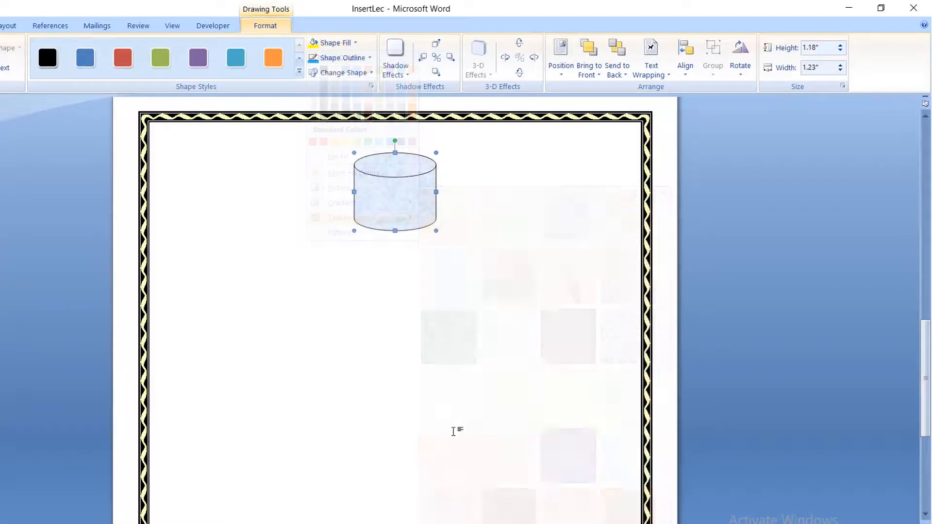
{"action": "left_click", "coordinate": [447, 362]}
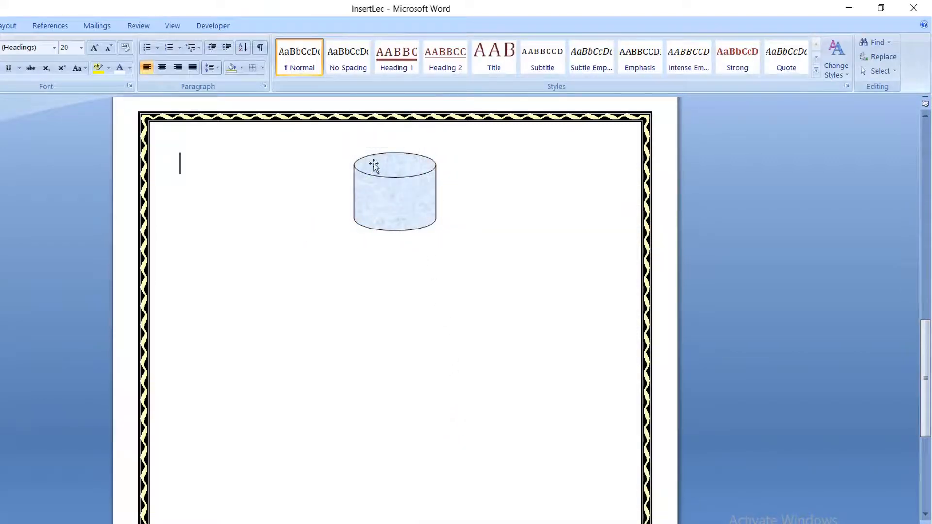
Position the textured cylinder at the page's top right with text wrapping.
{"action": "double_click", "coordinate": [372, 165]}
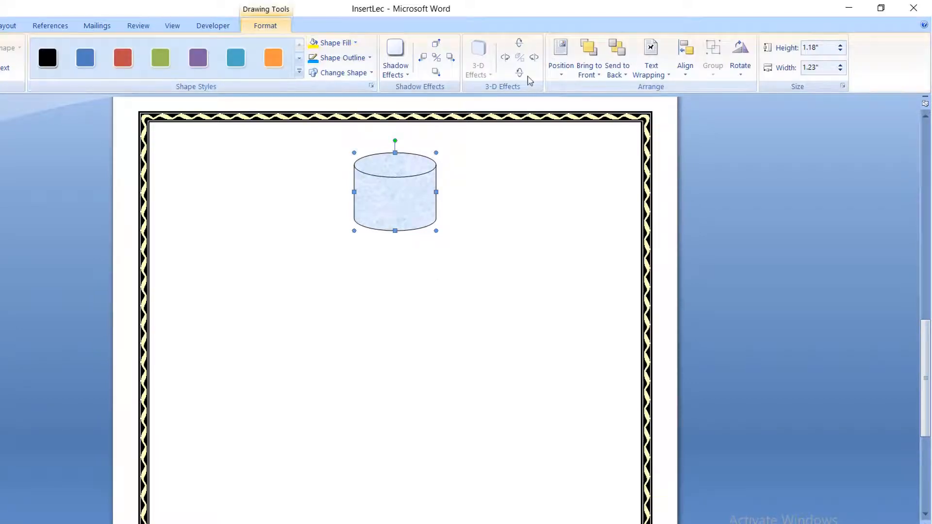
{"action": "left_click", "coordinate": [356, 43]}
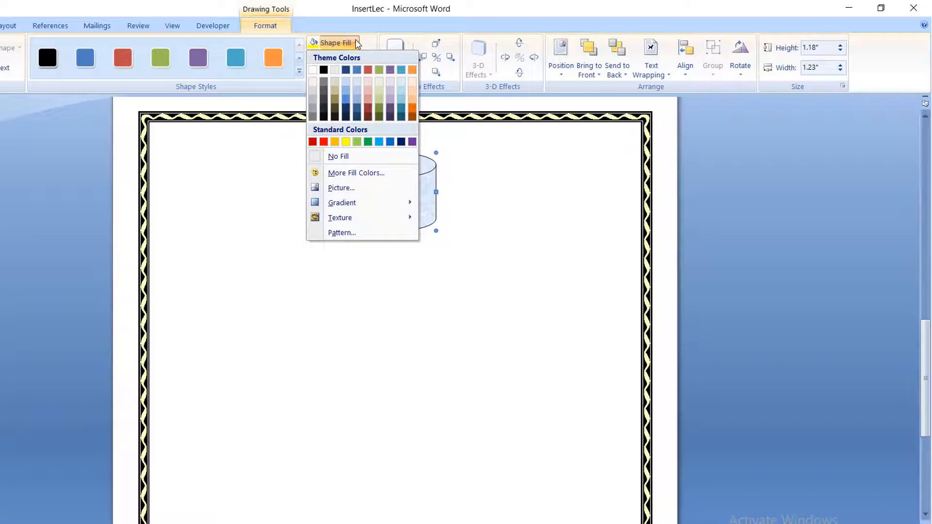
{"action": "left_click", "coordinate": [356, 43]}
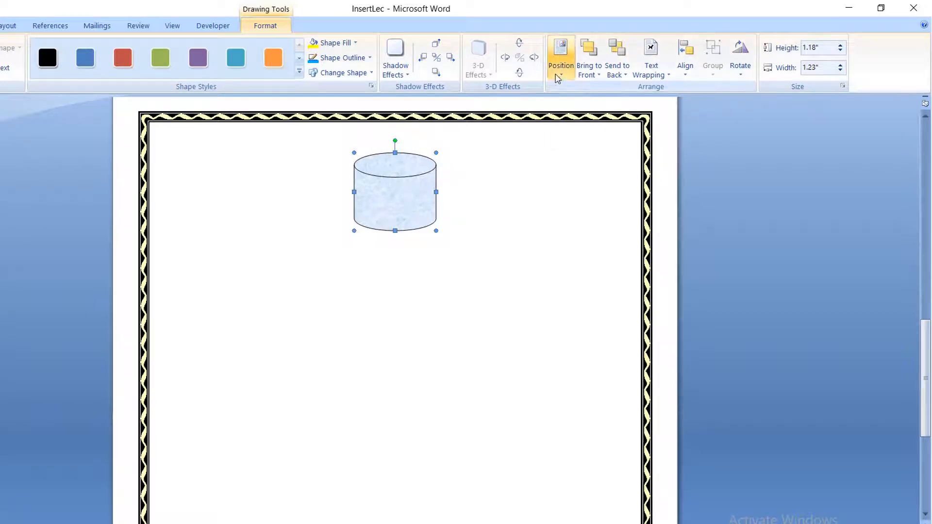
{"action": "left_click", "coordinate": [561, 59]}
{"action": "left_click", "coordinate": [645, 161]}
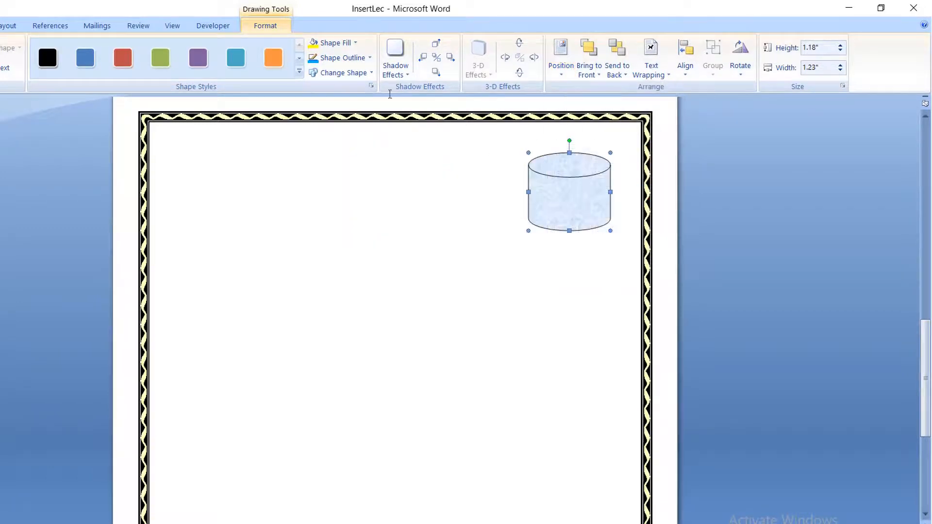
Give the cylinder a standard green outline with a weight of 2¼ pt.
{"action": "left_click", "coordinate": [370, 57]}
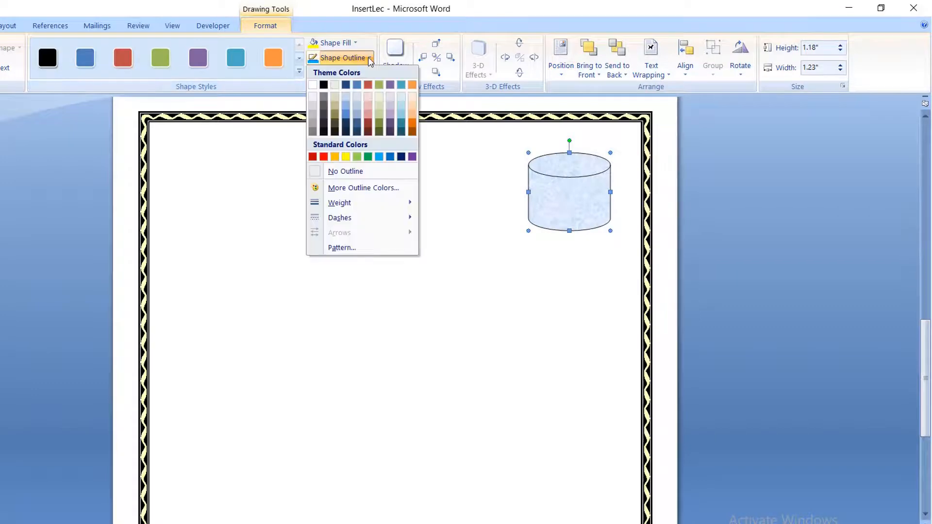
{"action": "left_click", "coordinate": [368, 157]}
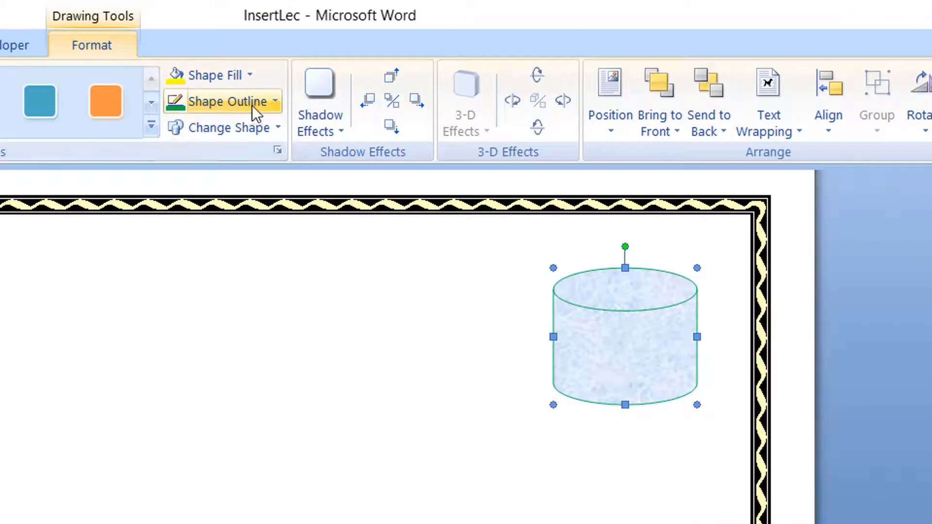
{"action": "left_click", "coordinate": [274, 106]}
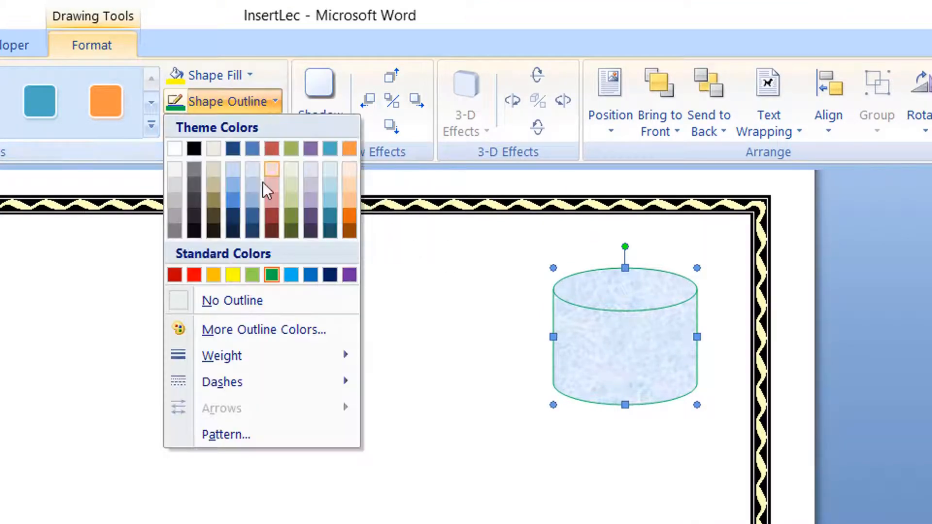
{"action": "mouse_move", "coordinate": [241, 359]}
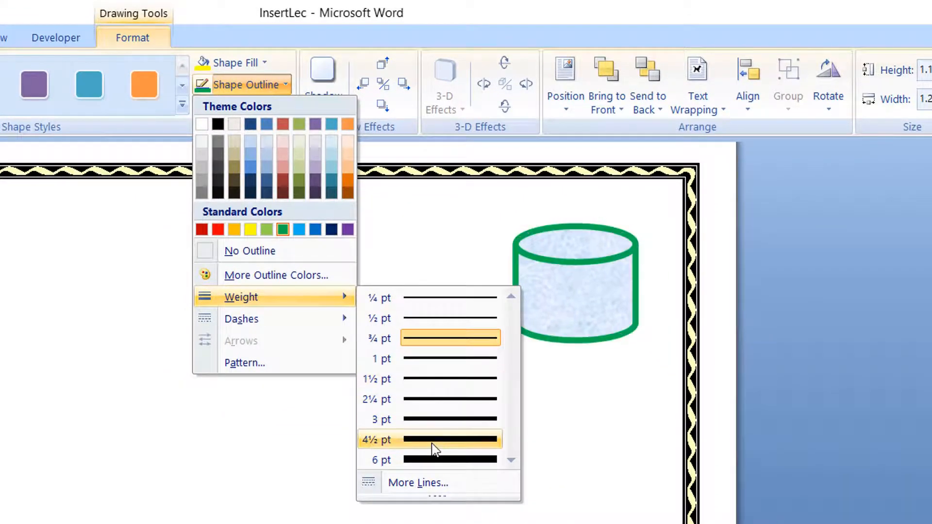
{"action": "left_click", "coordinate": [432, 400]}
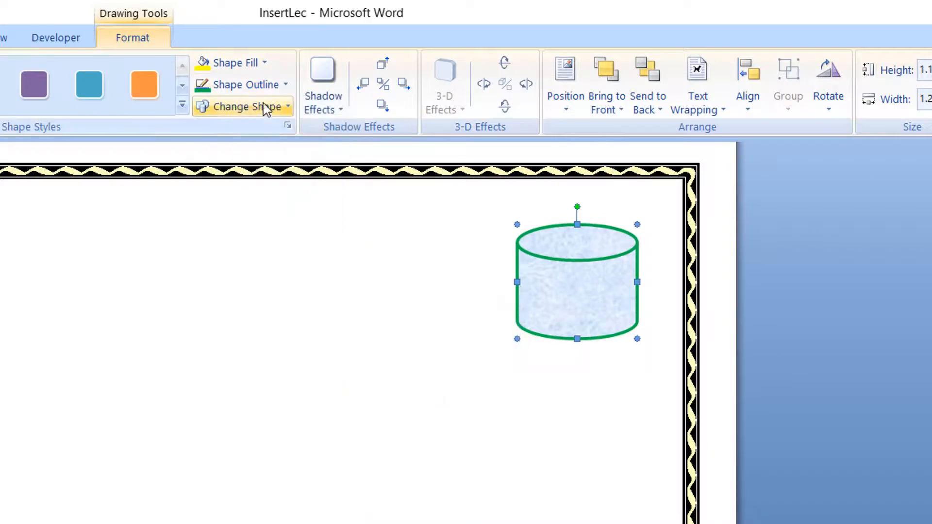
{"action": "left_click", "coordinate": [285, 89]}
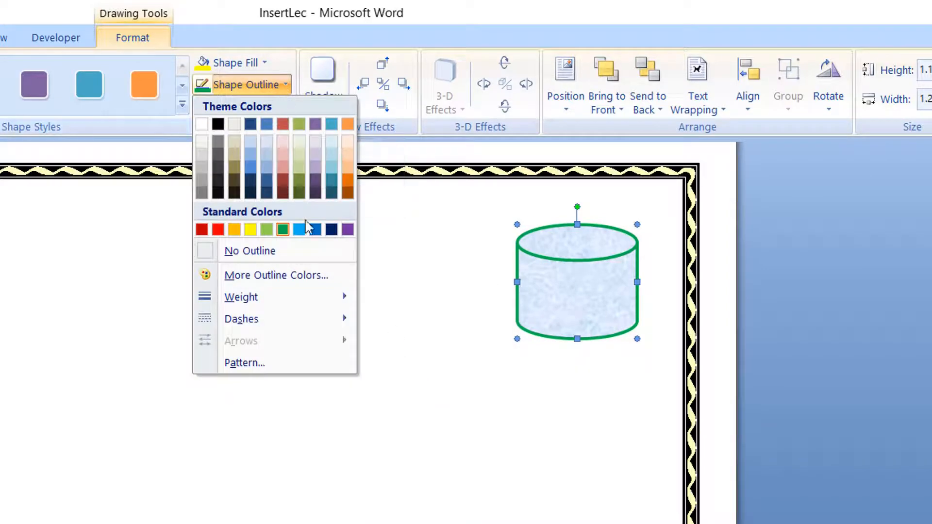
{"action": "mouse_move", "coordinate": [326, 320]}
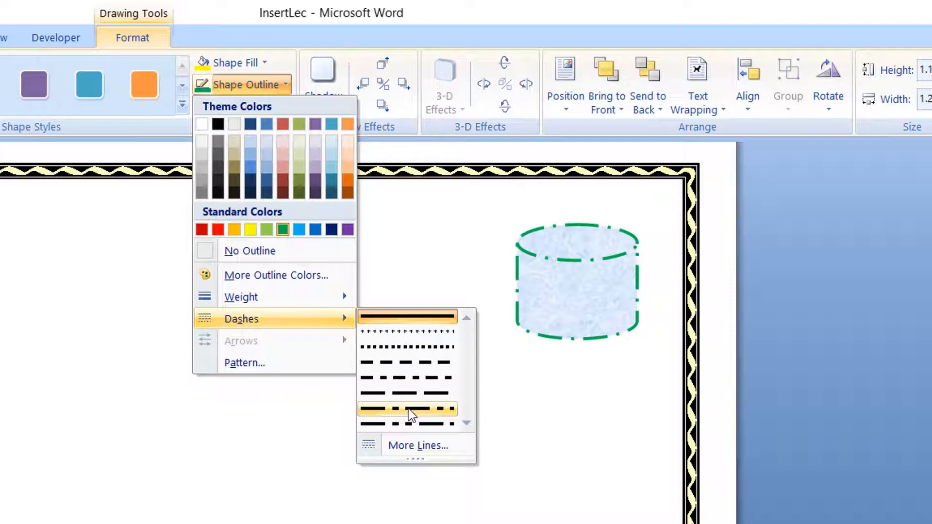
{"action": "left_click", "coordinate": [505, 381]}
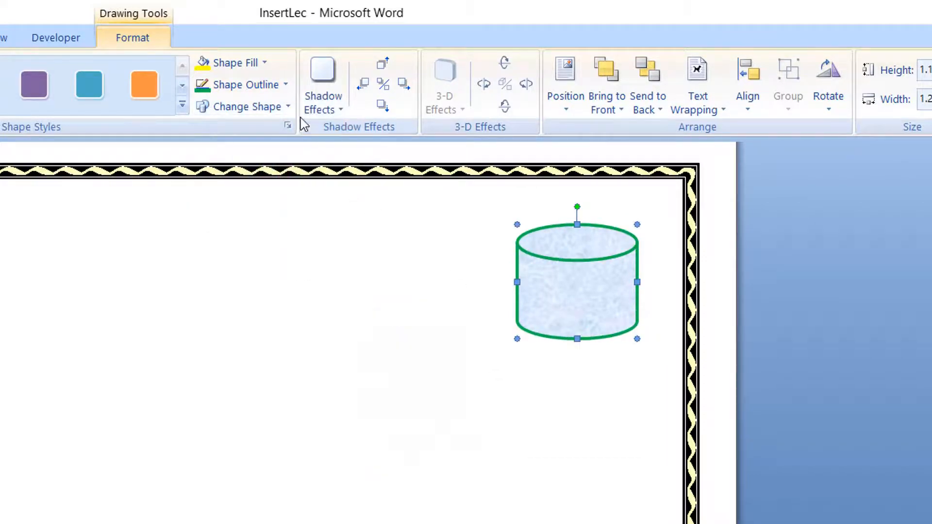
Change the cylinder into a vertical scroll shape and move it toward the middle of the page, slightly lower.
{"action": "left_click", "coordinate": [285, 110]}
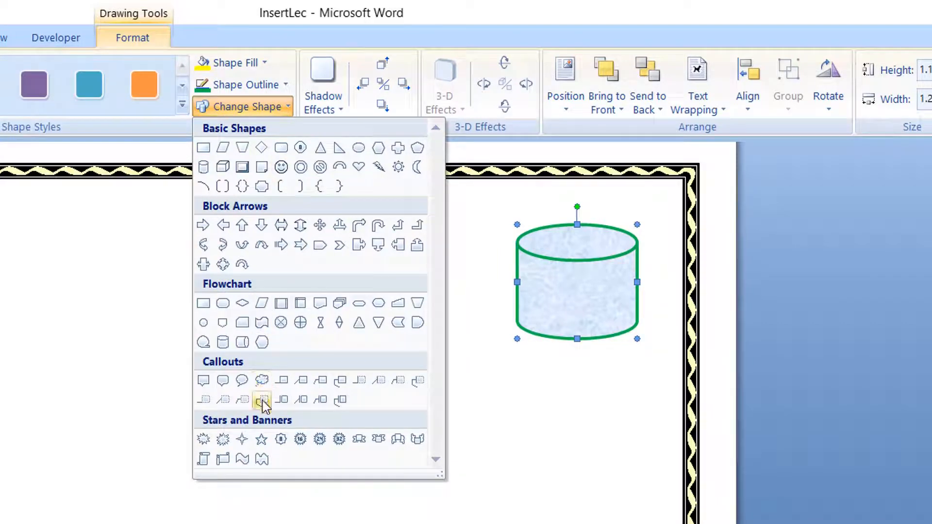
{"action": "left_click", "coordinate": [204, 459]}
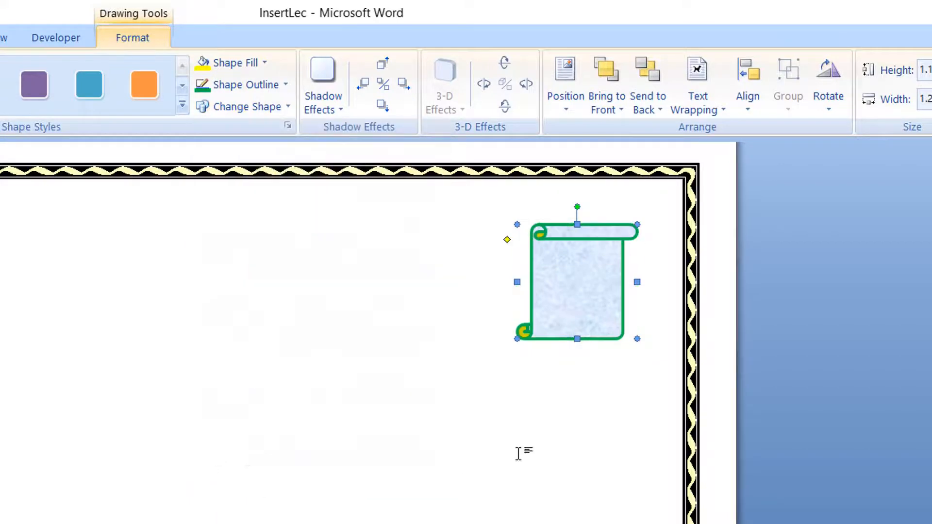
{"action": "left_click", "coordinate": [559, 380]}
{"action": "left_click", "coordinate": [574, 312]}
{"action": "left_click_drag", "start_coordinate": [566, 246], "coordinate": [391, 261]}
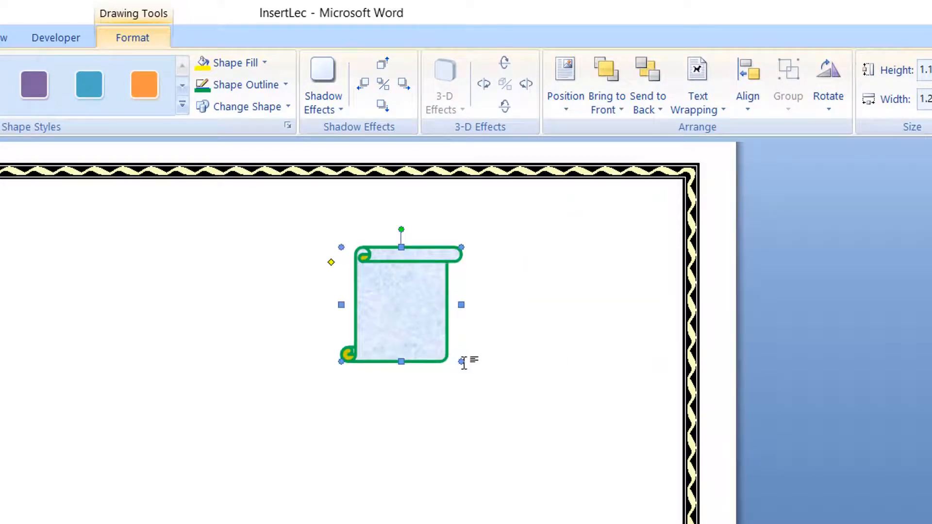
Enlarge the vertical scroll to about 1.73" high by 1.93" wide and adjust its rolled ends to be thin.
{"action": "left_click_drag", "start_coordinate": [461, 361], "coordinate": [529, 416]}
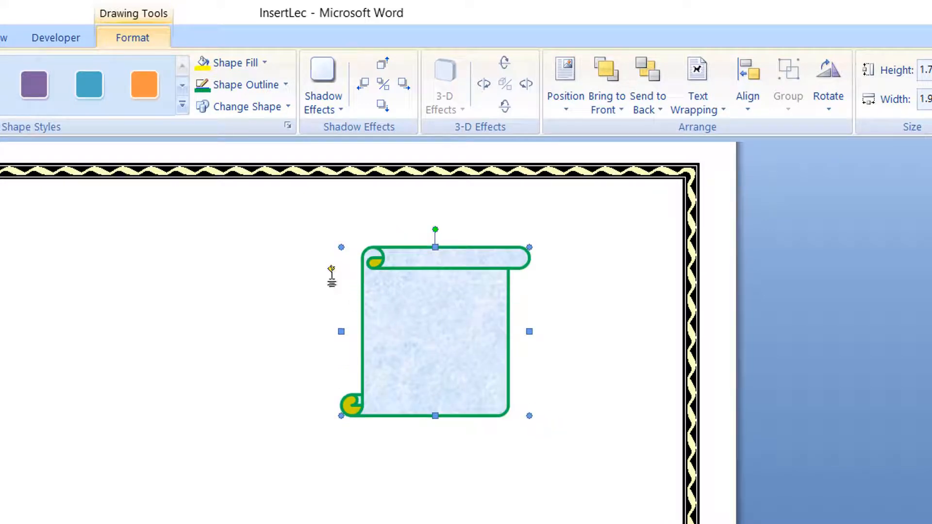
{"action": "left_click_drag", "start_coordinate": [331, 269], "coordinate": [344, 300]}
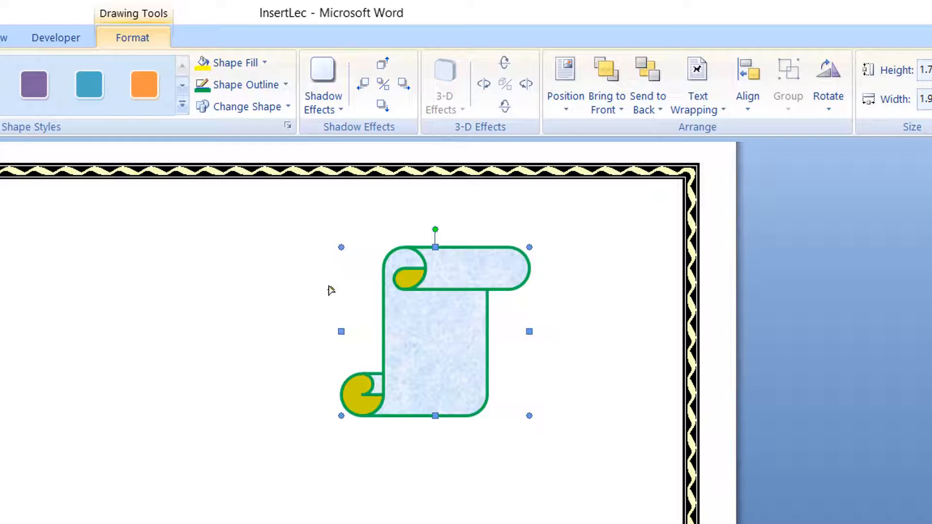
{"action": "left_click_drag", "start_coordinate": [330, 289], "coordinate": [293, 269]}
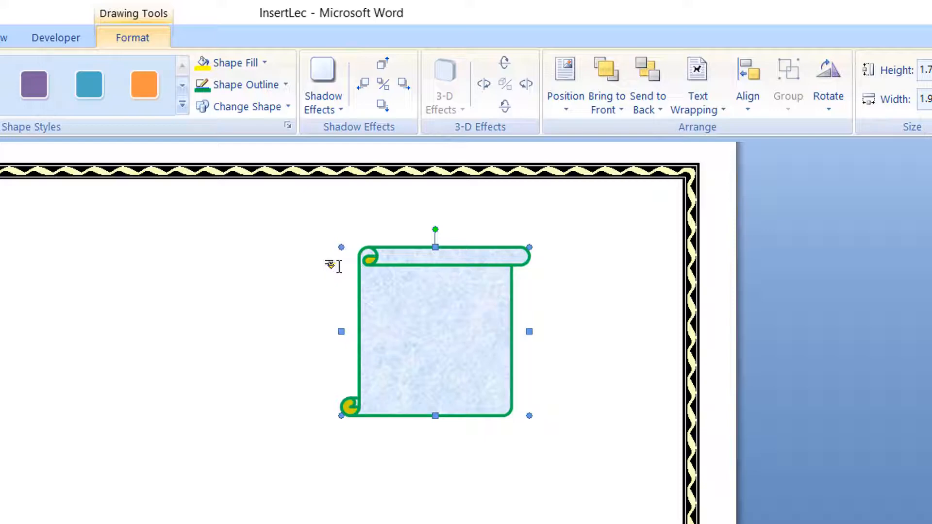
Move the scroll to the page's upper left area and give it a drop shadow falling toward the lower left.
{"action": "left_click_drag", "start_coordinate": [387, 257], "coordinate": [121, 243]}
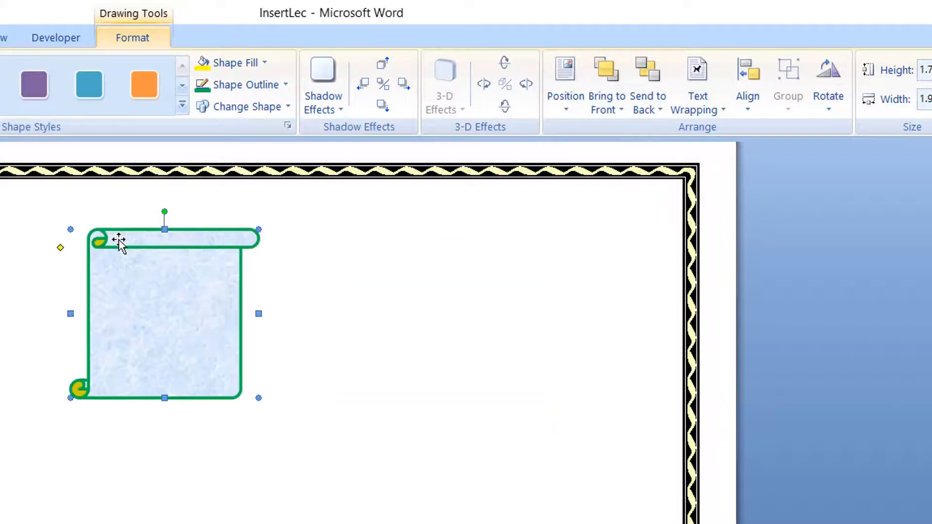
{"action": "left_click", "coordinate": [343, 113]}
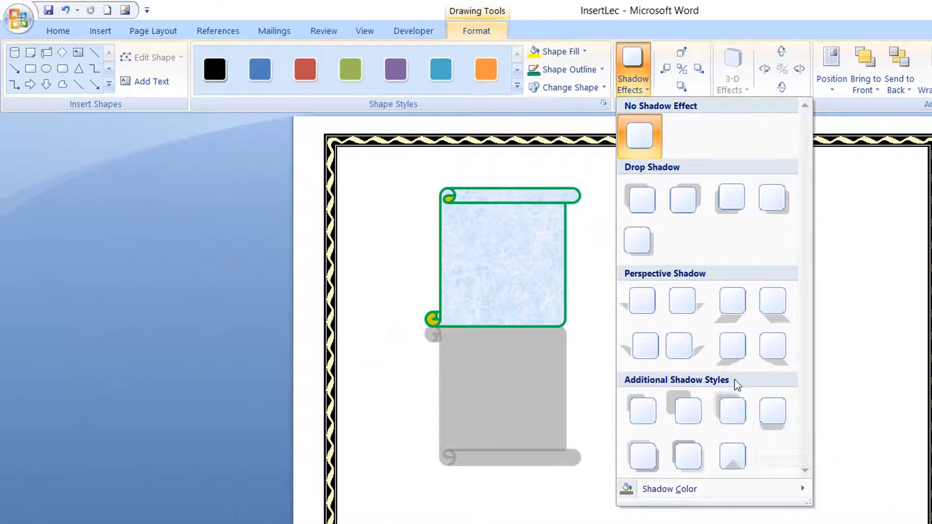
{"action": "left_click", "coordinate": [731, 210]}
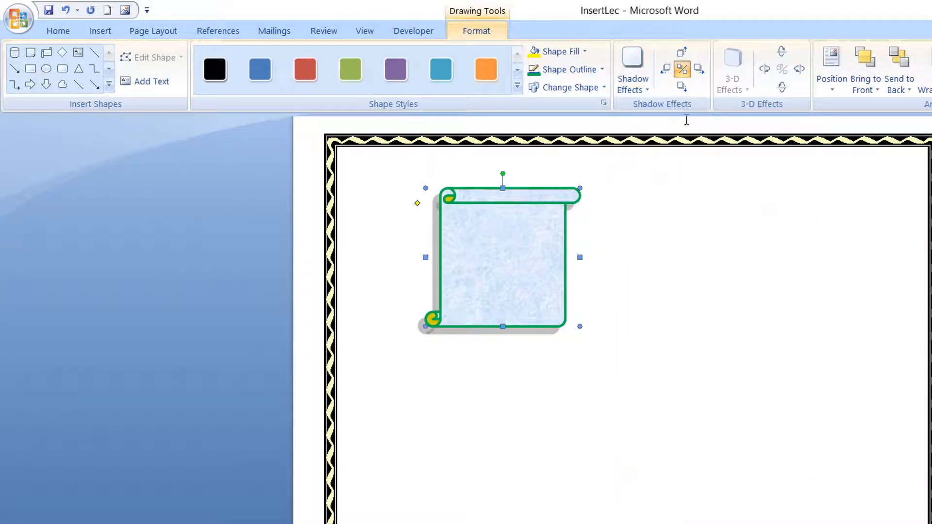
Change the scroll's shadow color to the standard light green.
{"action": "left_click", "coordinate": [644, 91]}
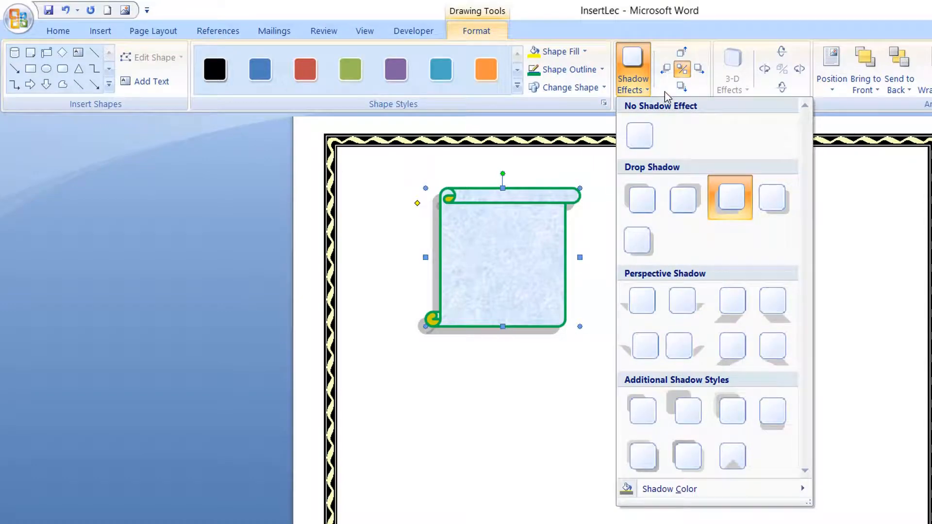
{"action": "mouse_move", "coordinate": [805, 488]}
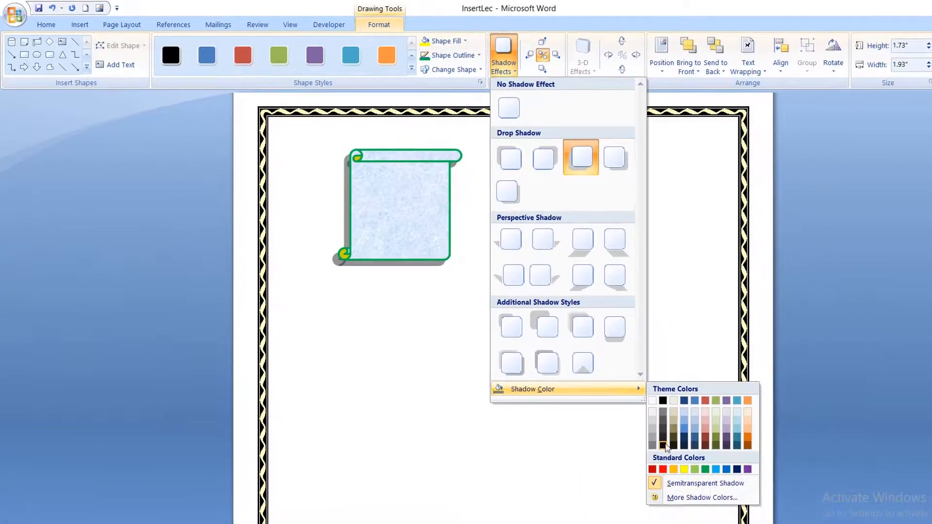
{"action": "left_click", "coordinate": [695, 469]}
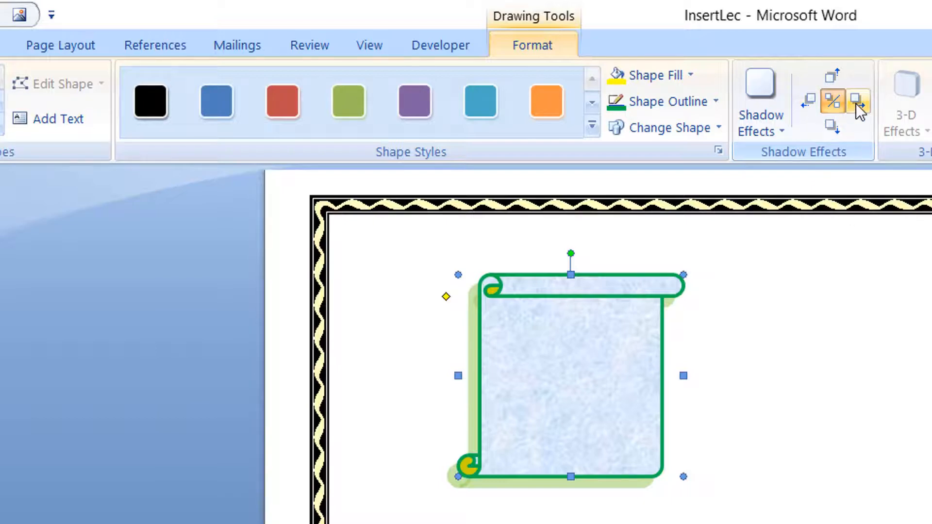
Nudge the scroll's green shadow several increments downward.
{"action": "left_click", "coordinate": [835, 125]}
{"action": "left_click", "coordinate": [835, 125]}
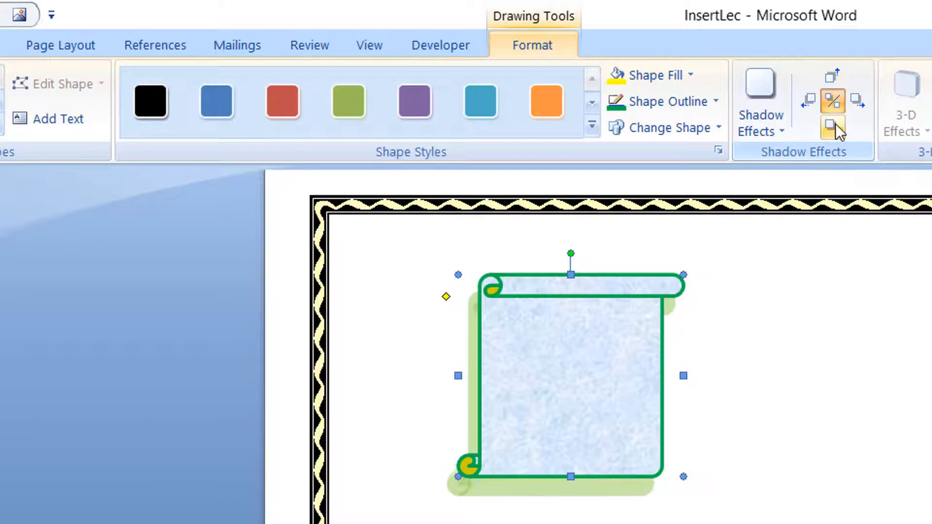
{"action": "left_click", "coordinate": [835, 125]}
{"action": "left_click", "coordinate": [835, 126]}
{"action": "left_click", "coordinate": [835, 125]}
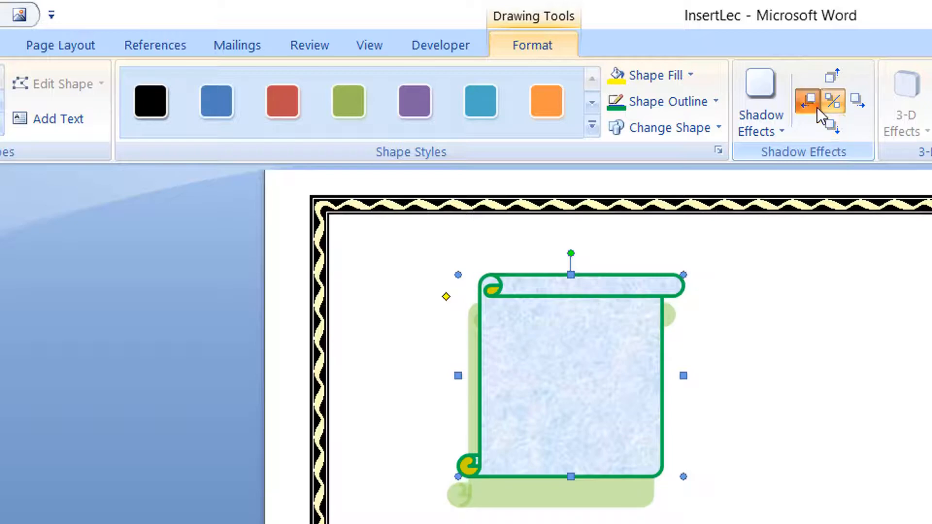
Nudge the scroll's shadow several increments to the left so it extends farther from the shape.
{"action": "left_click", "coordinate": [817, 106]}
{"action": "left_click", "coordinate": [817, 106]}
{"action": "left_click", "coordinate": [817, 107]}
{"action": "left_click", "coordinate": [817, 107]}
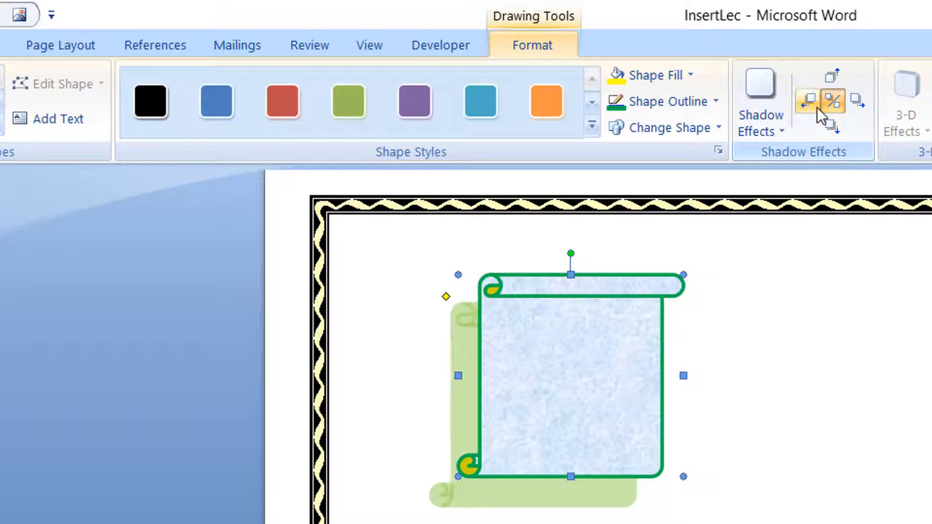
{"action": "left_click", "coordinate": [816, 107]}
{"action": "left_click", "coordinate": [817, 107]}
{"action": "left_click", "coordinate": [817, 107]}
Nudge the scroll's shadow slightly upward and partly back to the right.
{"action": "left_click", "coordinate": [829, 78]}
{"action": "left_click", "coordinate": [828, 78]}
{"action": "left_click", "coordinate": [828, 78]}
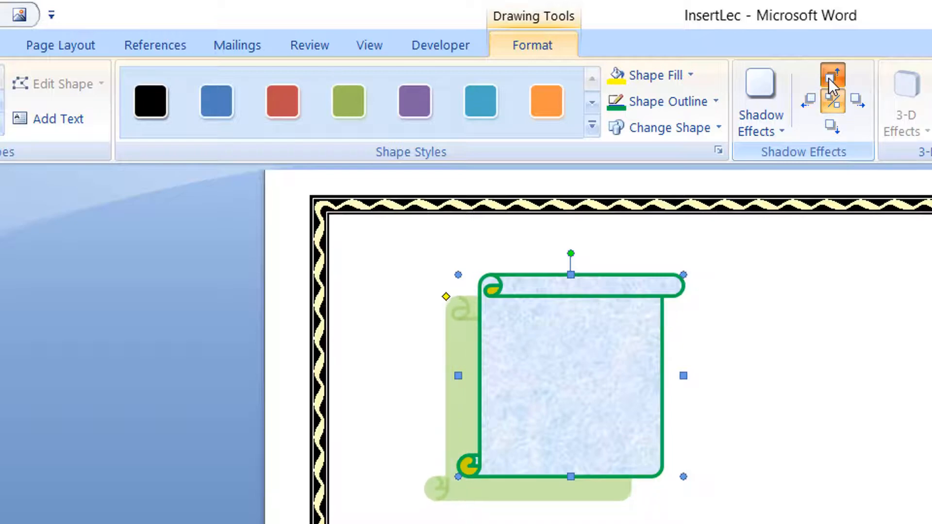
{"action": "left_click", "coordinate": [828, 77]}
{"action": "left_click", "coordinate": [855, 100]}
{"action": "left_click", "coordinate": [855, 100]}
{"action": "left_click", "coordinate": [855, 101]}
{"action": "left_click", "coordinate": [855, 101]}
{"action": "left_click", "coordinate": [855, 101]}
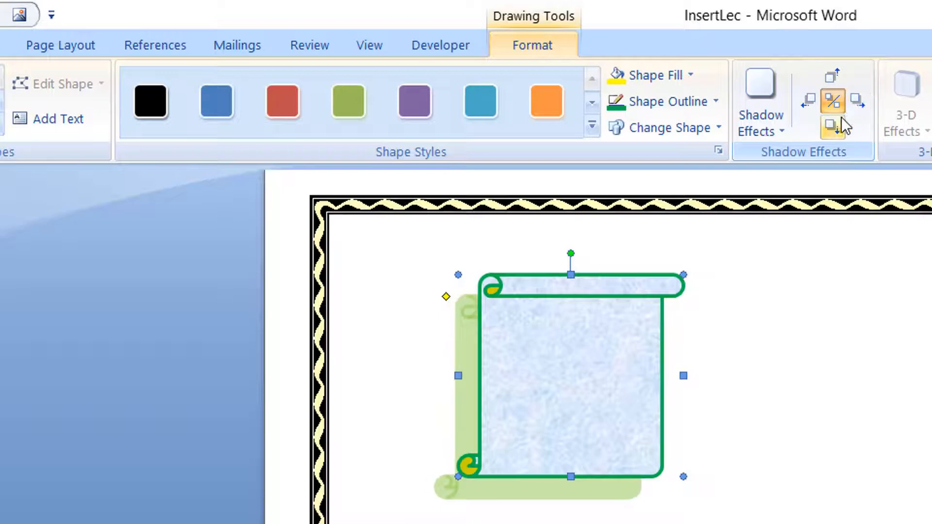
Nudge the scroll's shadow down again so it extends farther below the shape.
{"action": "left_click", "coordinate": [841, 121]}
{"action": "left_click", "coordinate": [842, 120]}
{"action": "left_click", "coordinate": [842, 120]}
{"action": "left_click", "coordinate": [842, 120]}
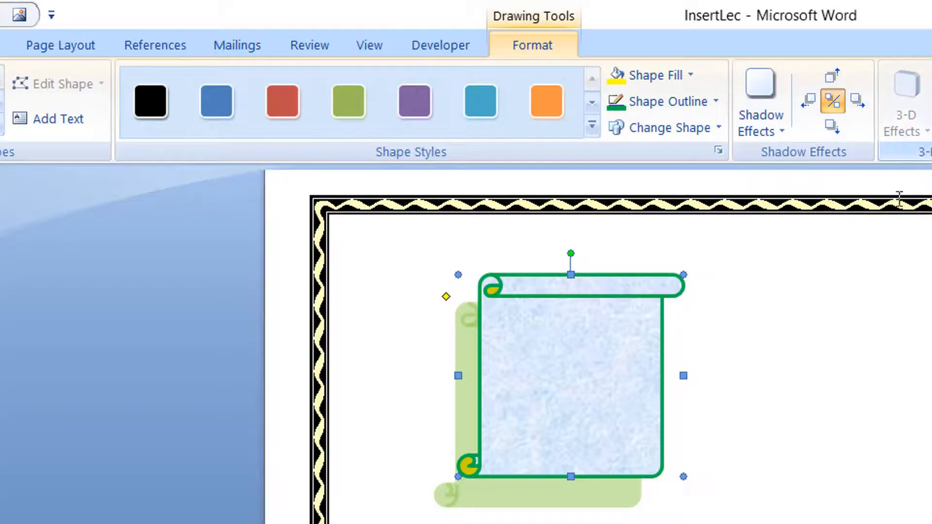
Reselect the scroll and move it lower and to the right, toward the middle of the page.
{"action": "left_click", "coordinate": [703, 368]}
{"action": "left_click", "coordinate": [622, 381]}
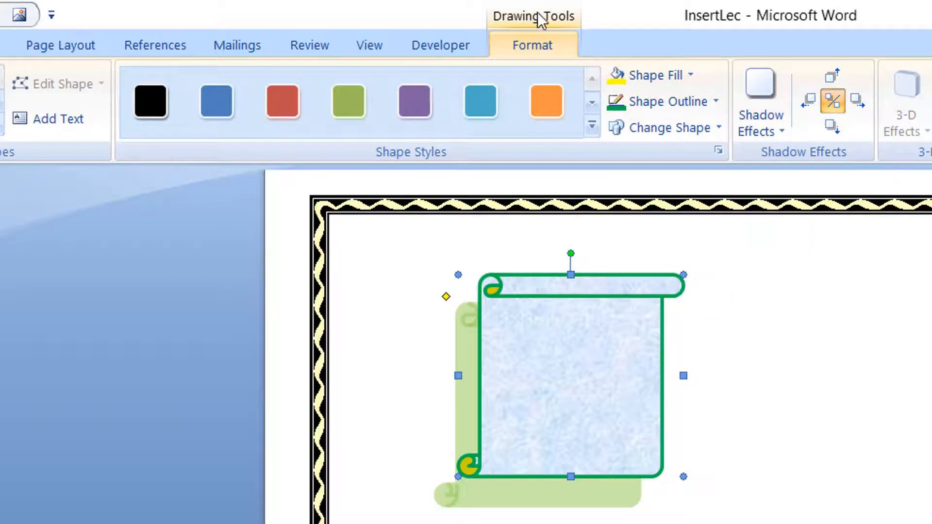
{"action": "left_click", "coordinate": [805, 416]}
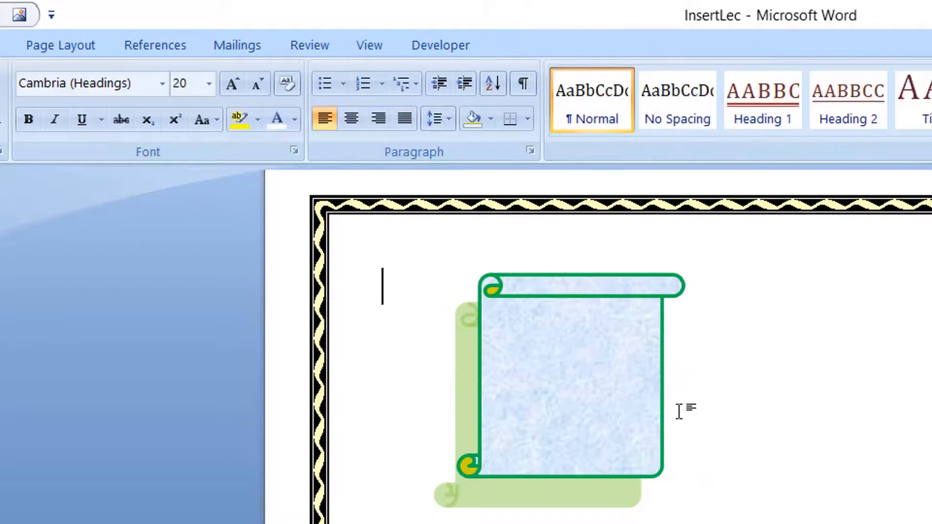
{"action": "left_click", "coordinate": [624, 403]}
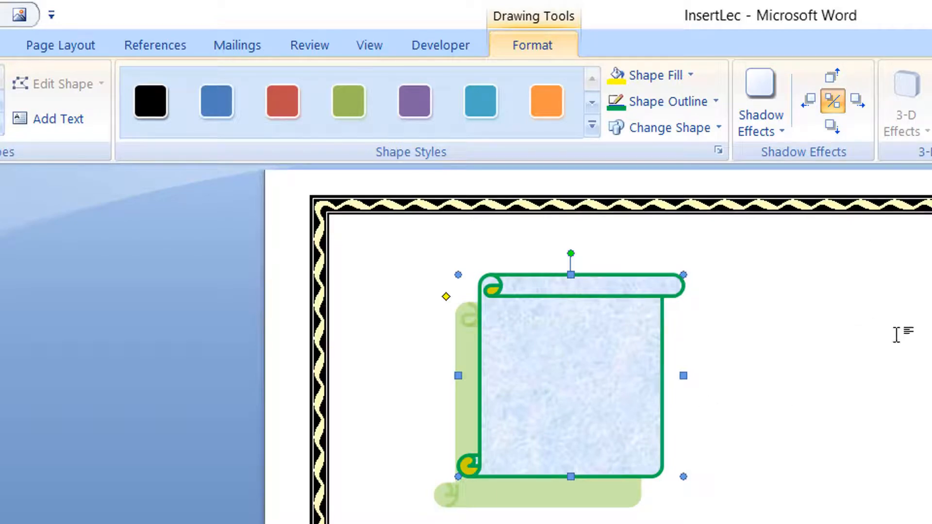
{"action": "left_click_drag", "start_coordinate": [623, 339], "coordinate": [781, 466]}
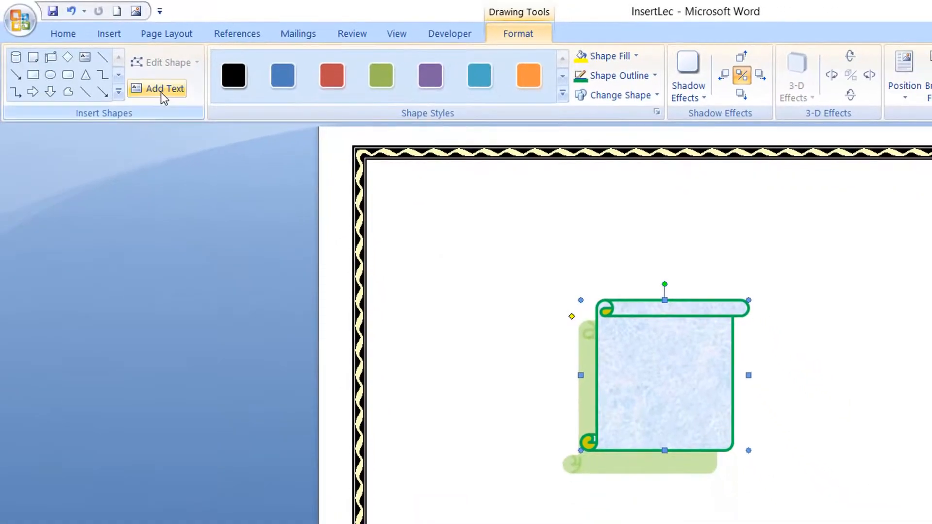
Add the greeting "Hello I am" followed by the person's name inside the scroll, with two blank lines above it.
{"action": "left_click", "coordinate": [164, 90]}
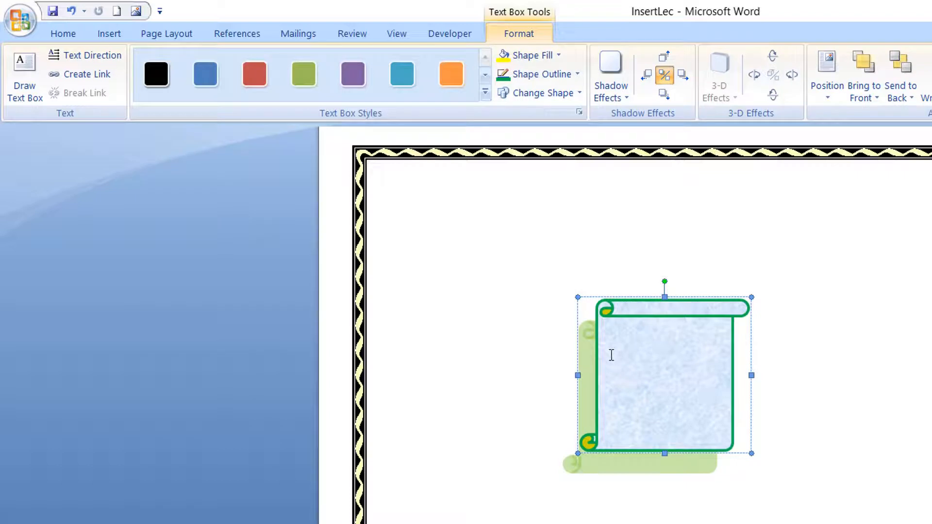
{"action": "type", "text": "Hello I am Kashif"}
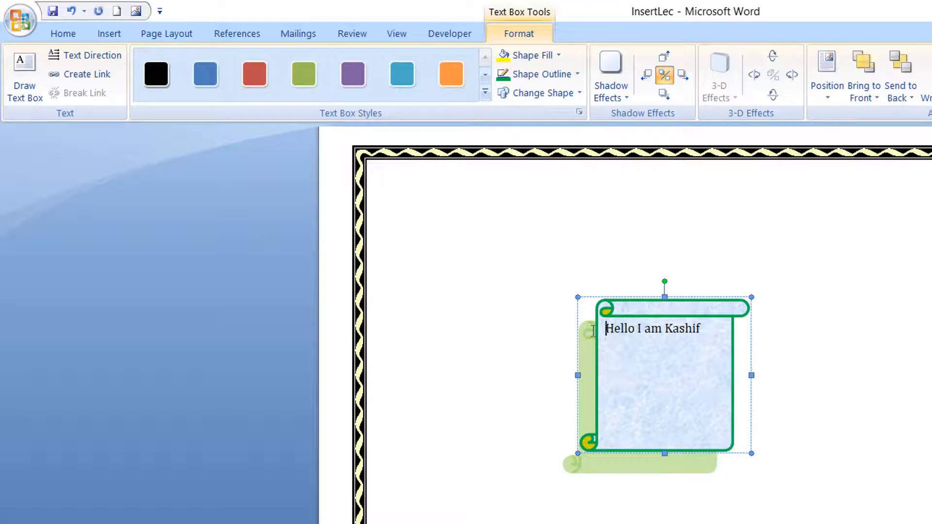
{"action": "key", "text": "Return"}
{"action": "key", "text": "Return"}
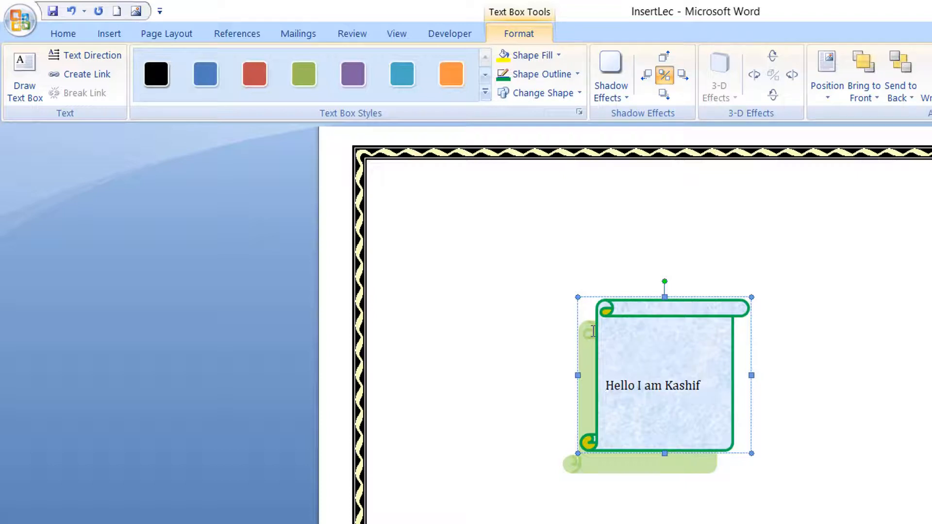
{"action": "key", "text": "Return"}
{"action": "key", "text": "Return"}
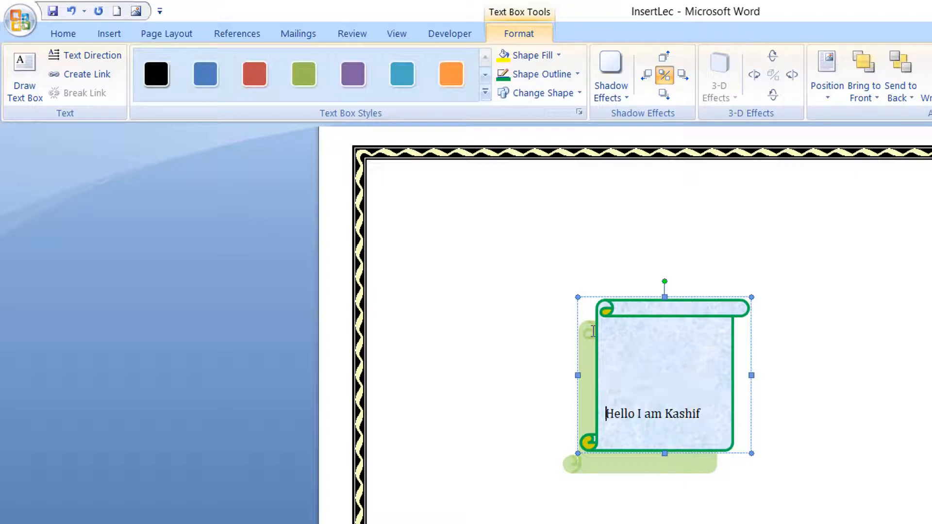
{"action": "key", "text": "BackSpace"}
{"action": "key", "text": "BackSpace"}
{"action": "key", "text": "BackSpace"}
{"action": "key", "text": "BackSpace"}
{"action": "key", "text": "Return"}
{"action": "key", "text": "Return"}
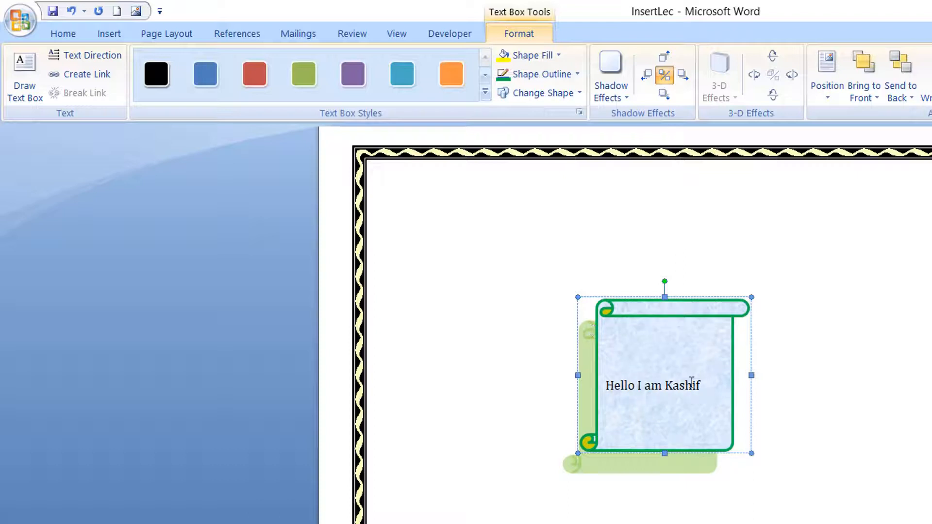
Make the greeting text in the scroll bold and italic and increase its font size to 12.
{"action": "left_click_drag", "start_coordinate": [702, 386], "coordinate": [619, 388]}
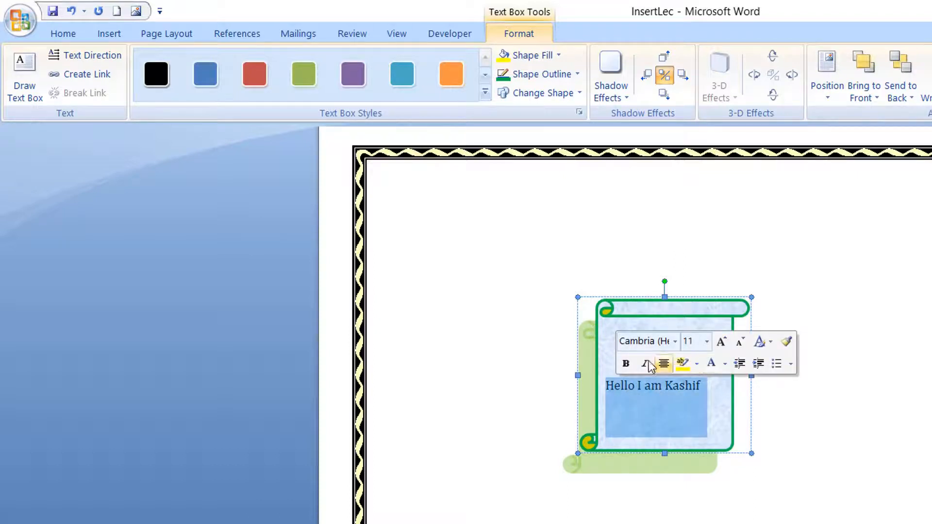
{"action": "left_click", "coordinate": [626, 363]}
{"action": "left_click", "coordinate": [645, 364]}
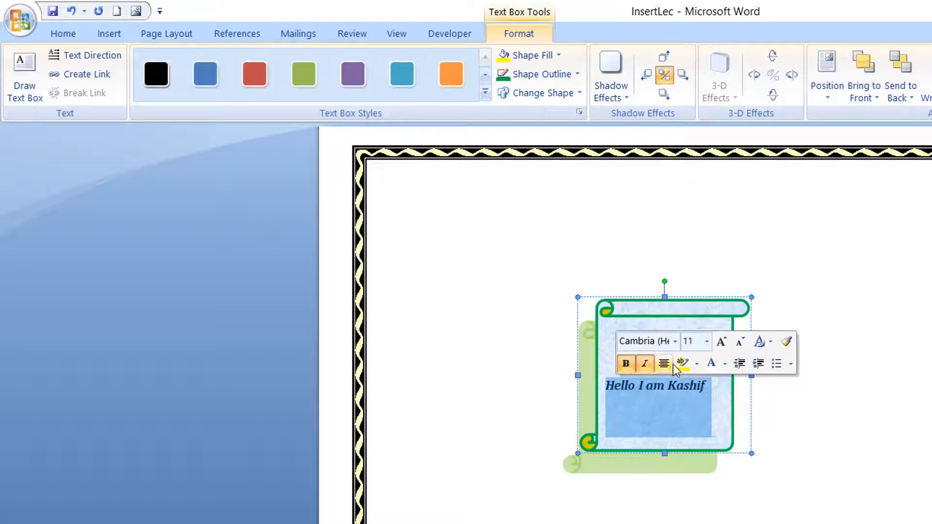
{"action": "left_click", "coordinate": [722, 342]}
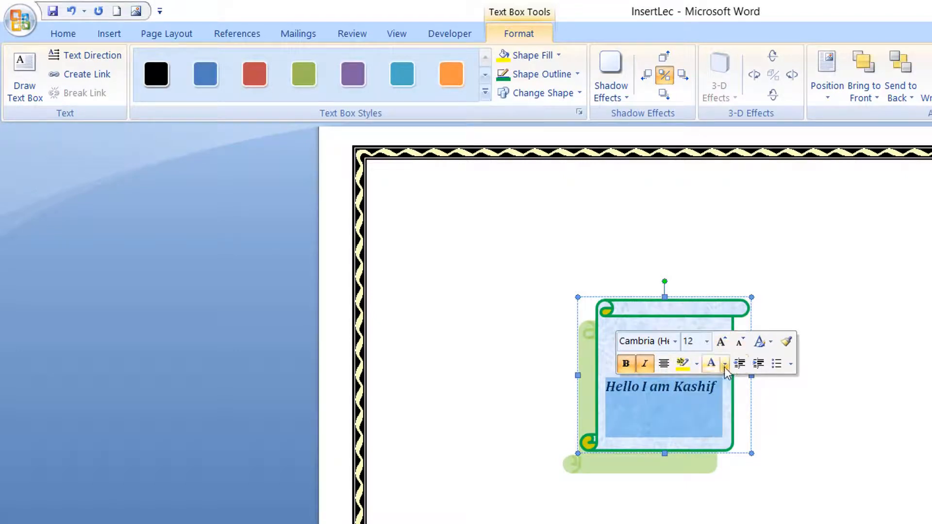
{"action": "left_click", "coordinate": [724, 365]}
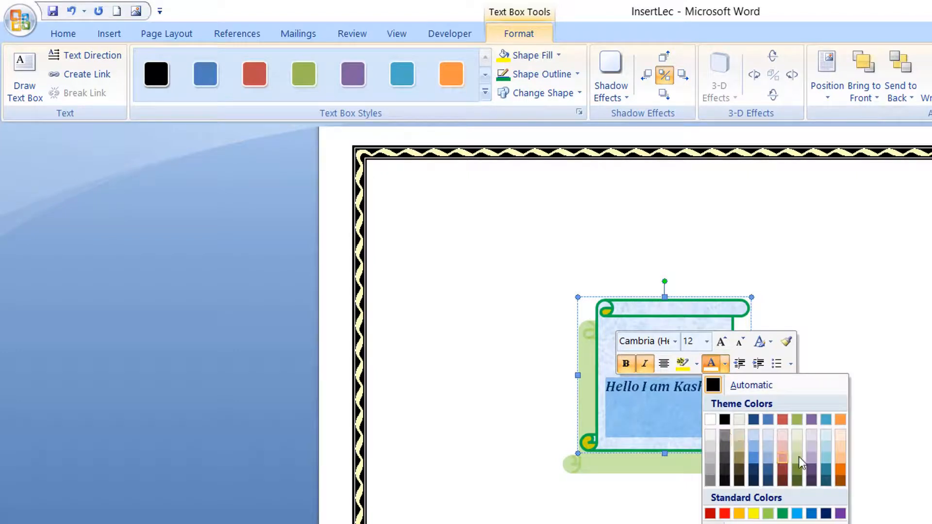
{"action": "left_click", "coordinate": [869, 315]}
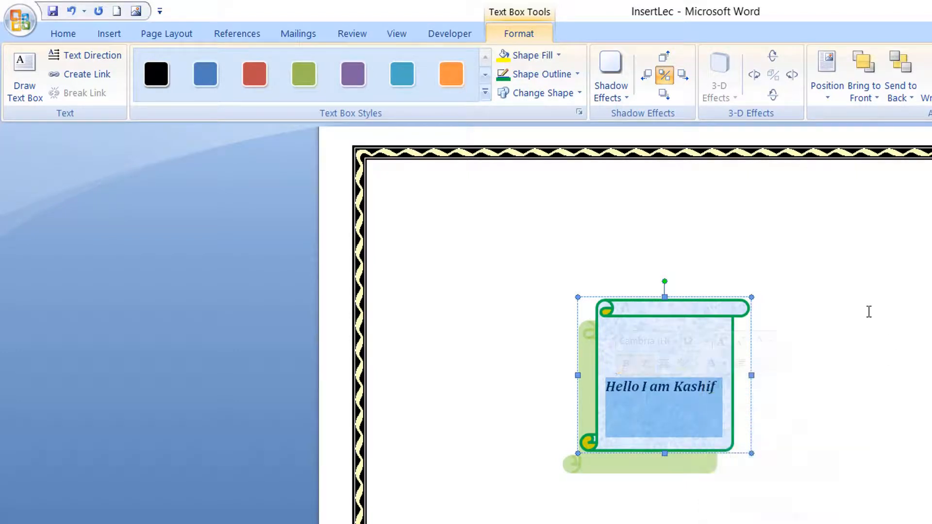
{"action": "left_click", "coordinate": [825, 333]}
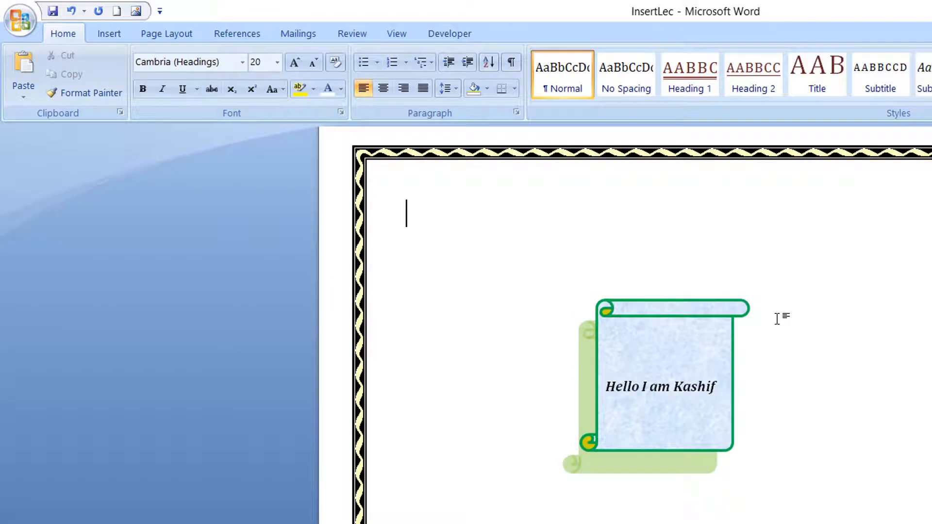
Select the scroll and examine its available text wrapping options.
{"action": "left_click", "coordinate": [728, 314]}
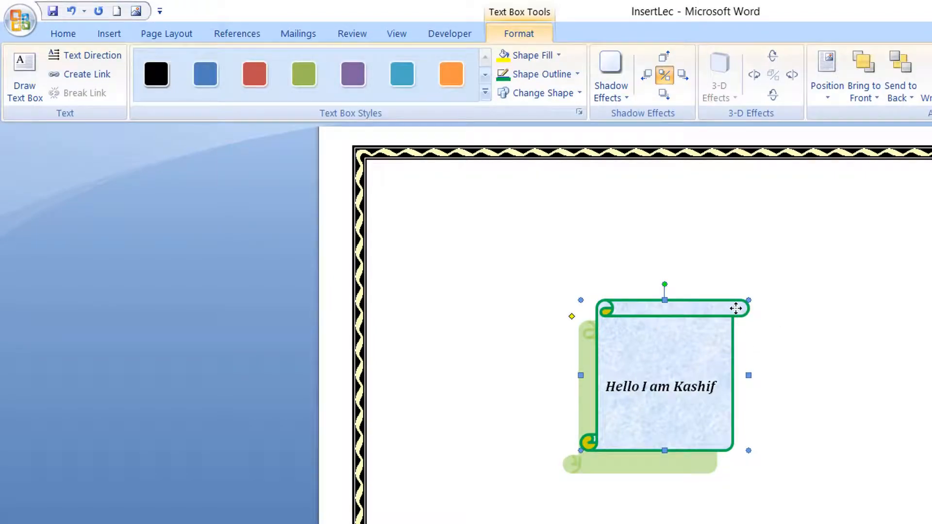
{"action": "left_click", "coordinate": [817, 229]}
{"action": "left_click", "coordinate": [740, 307]}
{"action": "left_click", "coordinate": [928, 80]}
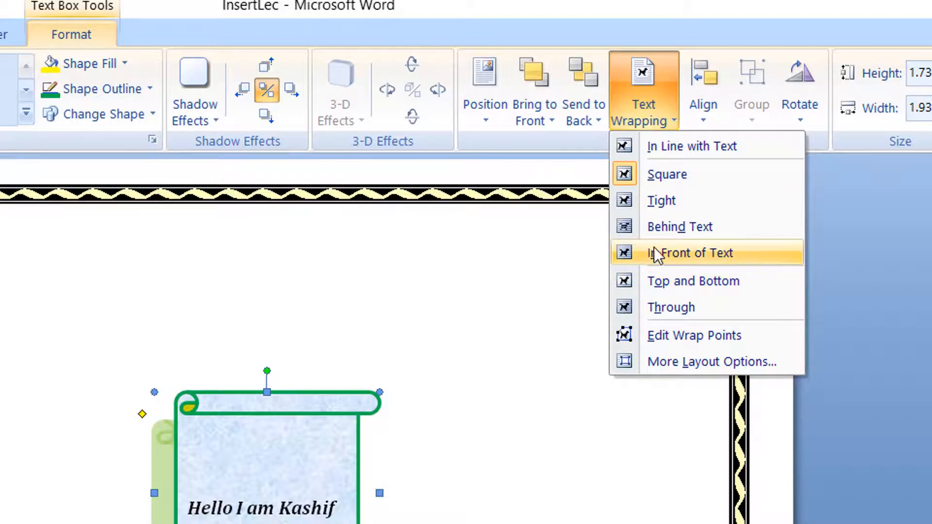
{"action": "left_click", "coordinate": [141, 282]}
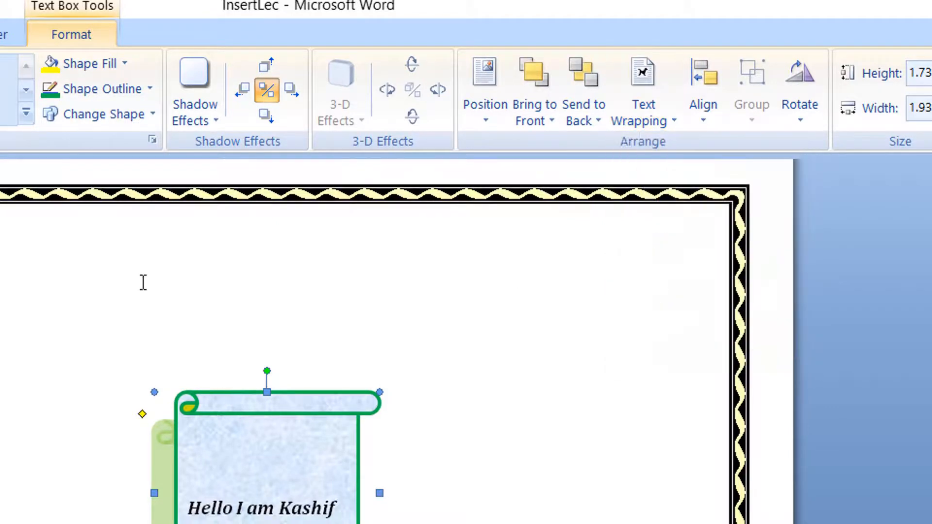
Paste the essay about police officers into the page body around the scroll, and select the scroll.
{"action": "left_click", "coordinate": [8, 387]}
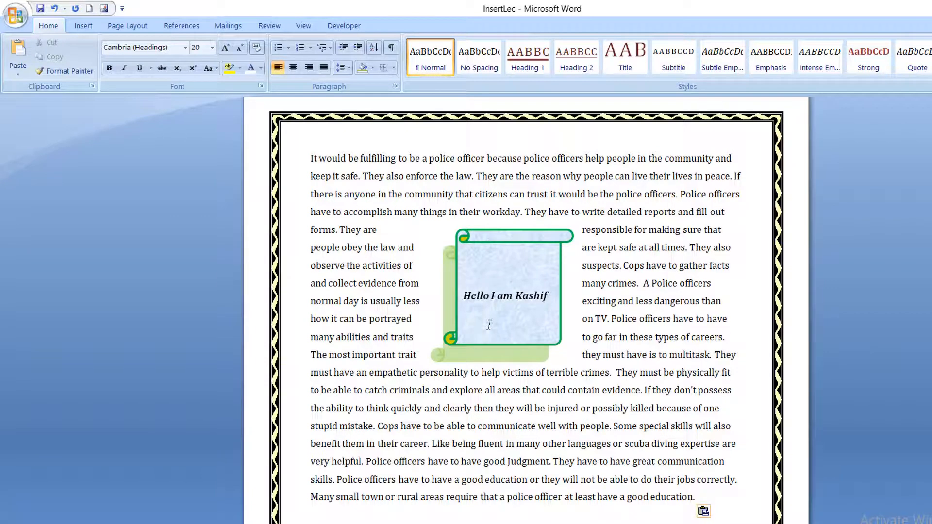
{"action": "left_click", "coordinate": [537, 240]}
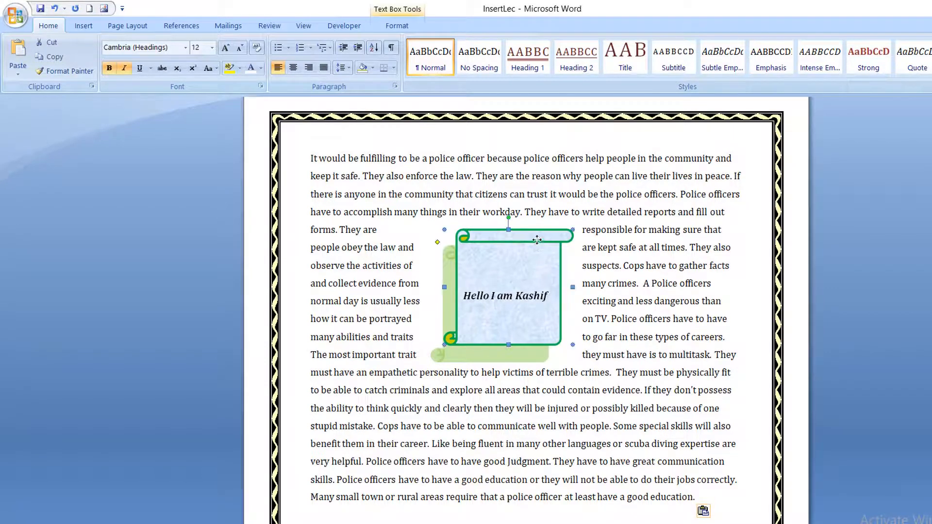
Set the scroll's text wrapping to In Front of Text.
{"action": "left_click", "coordinate": [397, 25]}
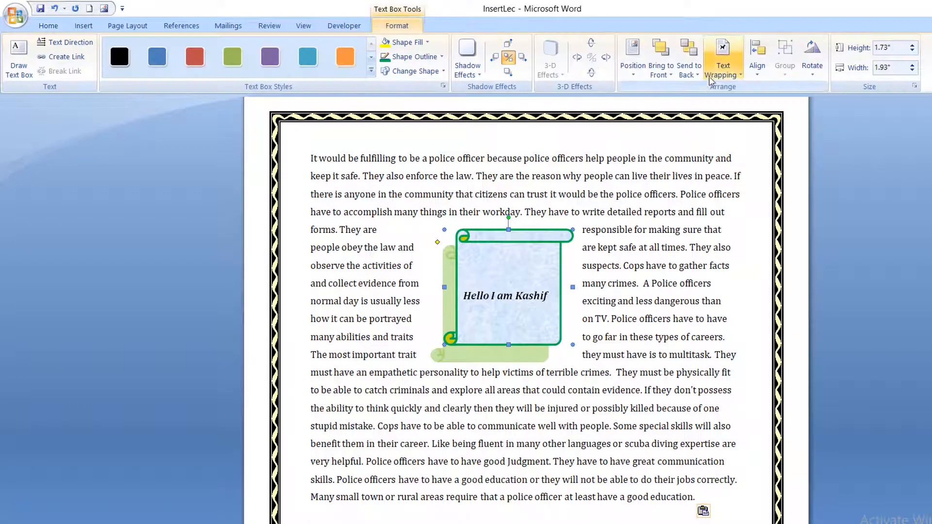
{"action": "left_click", "coordinate": [741, 77]}
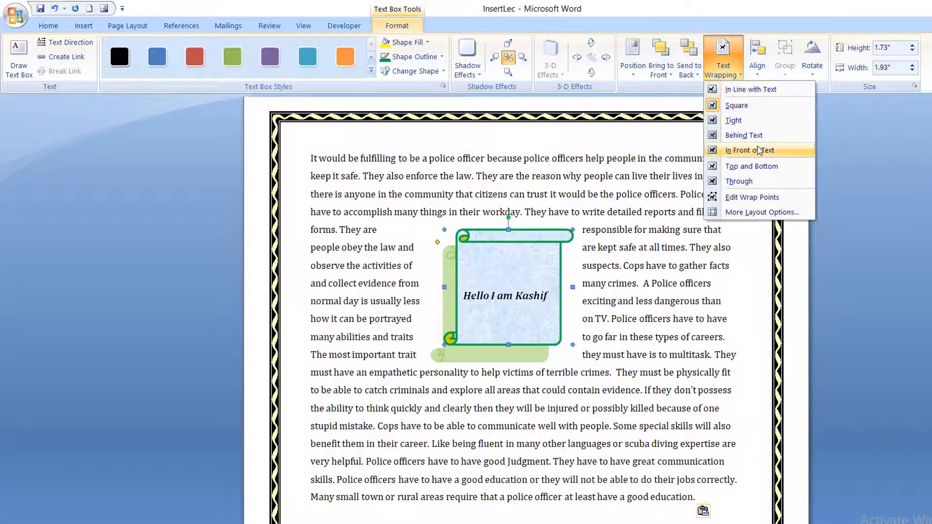
{"action": "left_click", "coordinate": [758, 148]}
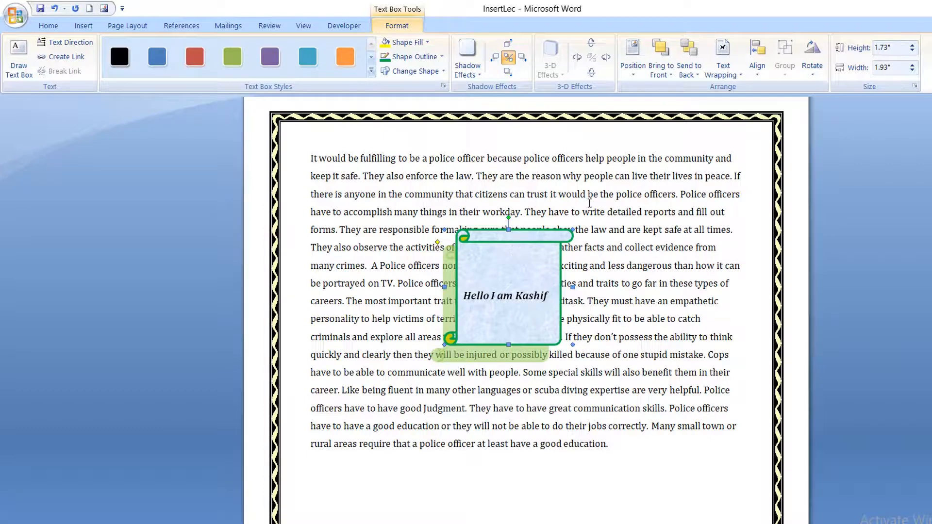
Wrap the scroll Behind Text, and return its wrapping to In Front of Text.
{"action": "left_click", "coordinate": [740, 76]}
{"action": "left_click", "coordinate": [748, 140]}
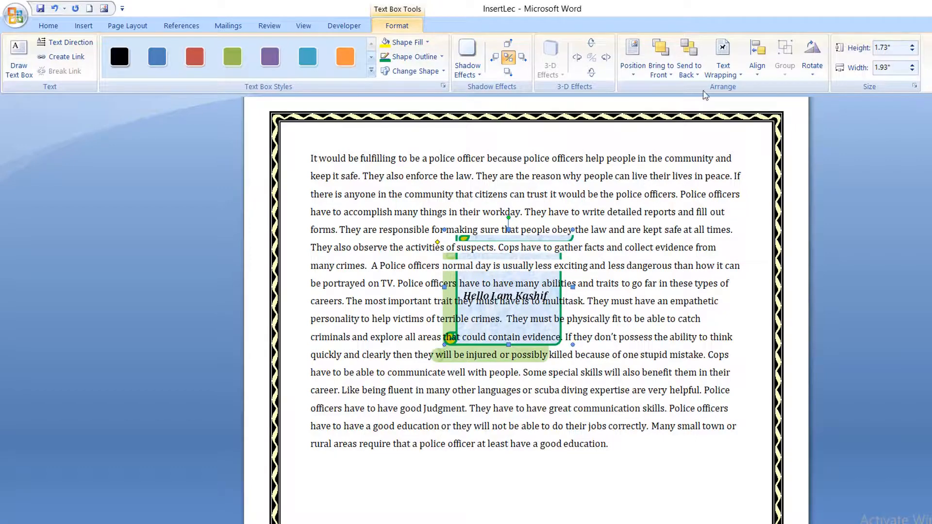
{"action": "left_click", "coordinate": [739, 77]}
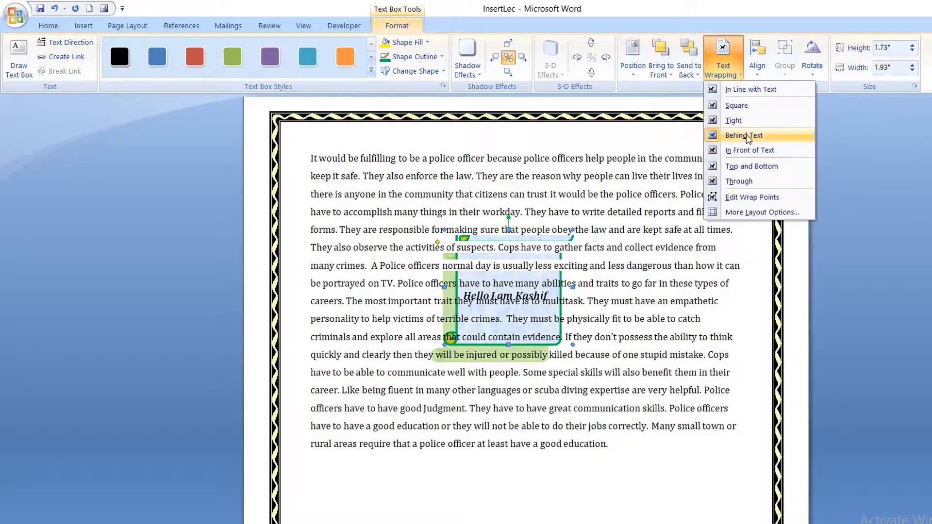
{"action": "left_click", "coordinate": [749, 150]}
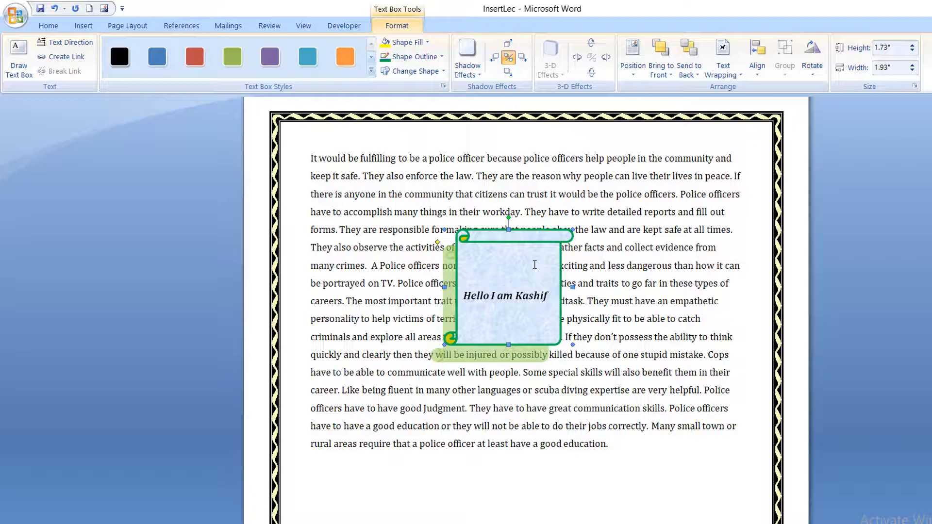
Undo the scroll's wrapping changes and the pasted police officer essay.
{"action": "key", "text": "ctrl+z"}
{"action": "key", "text": "ctrl+z"}
{"action": "key", "text": "ctrl+z"}
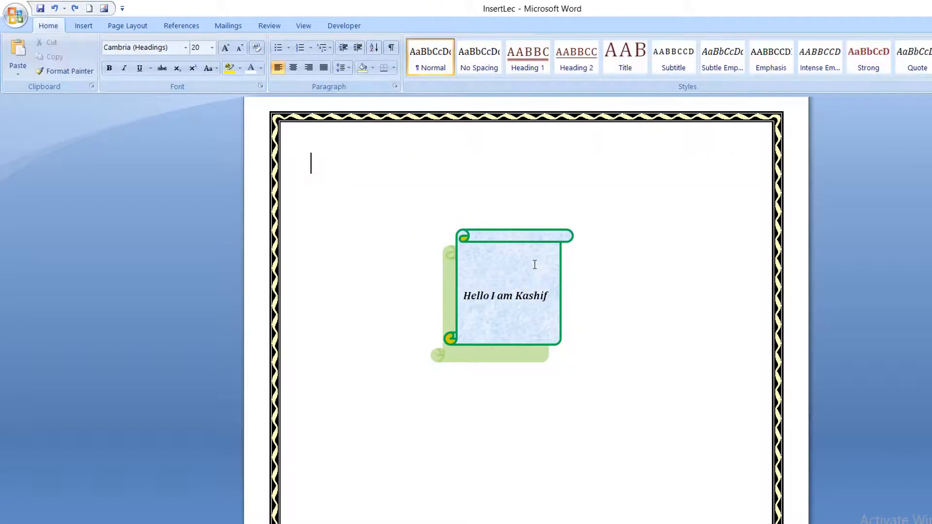
Delete the scroll shape with its greeting text from the page.
{"action": "left_click", "coordinate": [548, 248]}
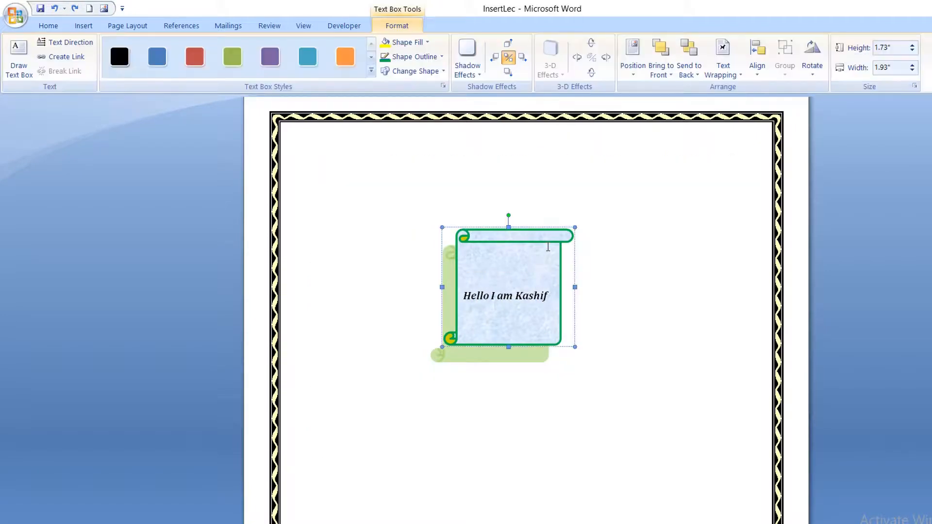
{"action": "left_click", "coordinate": [594, 318]}
{"action": "left_click", "coordinate": [481, 252]}
{"action": "key", "text": "Delete"}
{"action": "key", "text": "Delete"}
{"action": "key", "text": "Delete"}
{"action": "key", "text": "Delete"}
{"action": "key", "text": "Delete"}
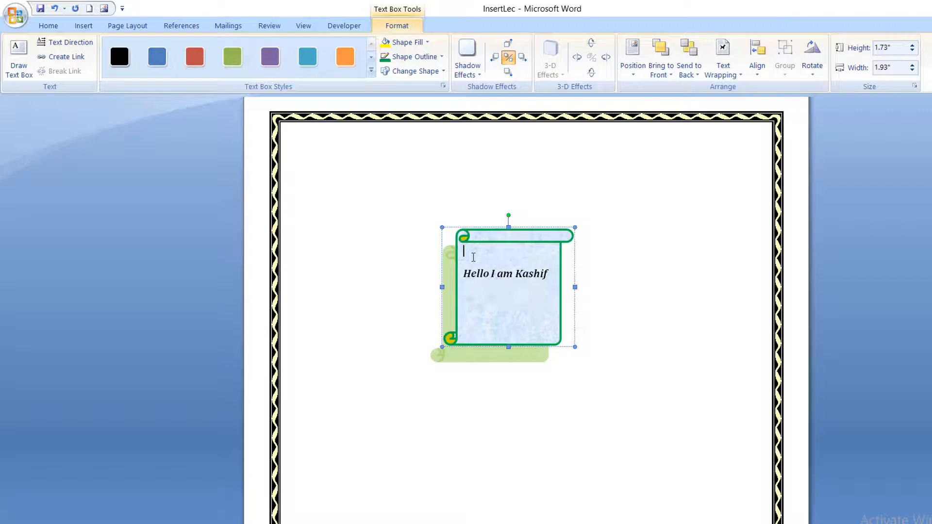
{"action": "left_click", "coordinate": [457, 233]}
{"action": "key", "text": "Delete"}
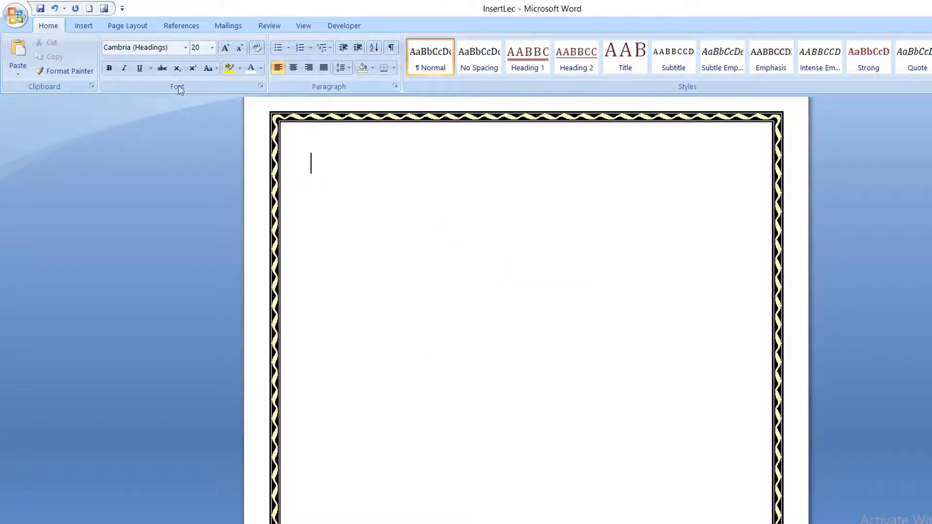
Insert a Cross from the basic shapes in the upper middle of the empty page.
{"action": "left_click", "coordinate": [83, 26]}
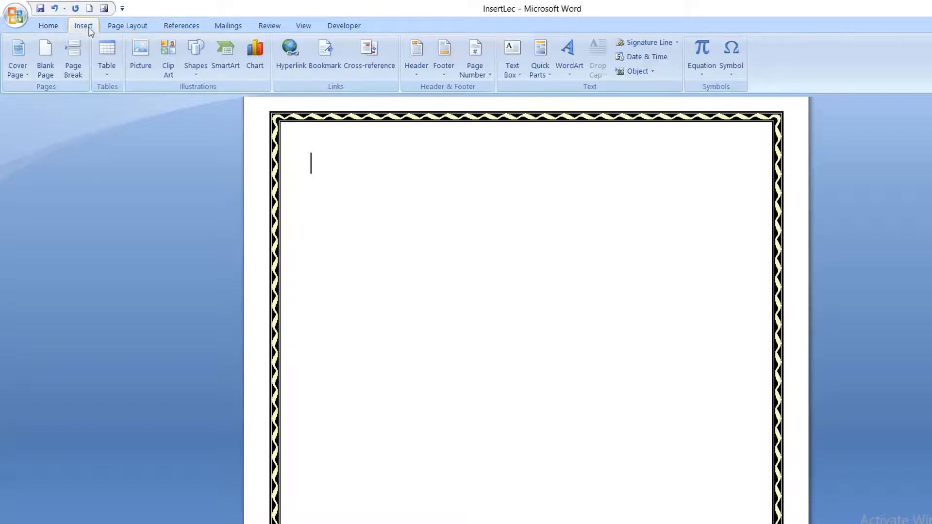
{"action": "left_click", "coordinate": [196, 59]}
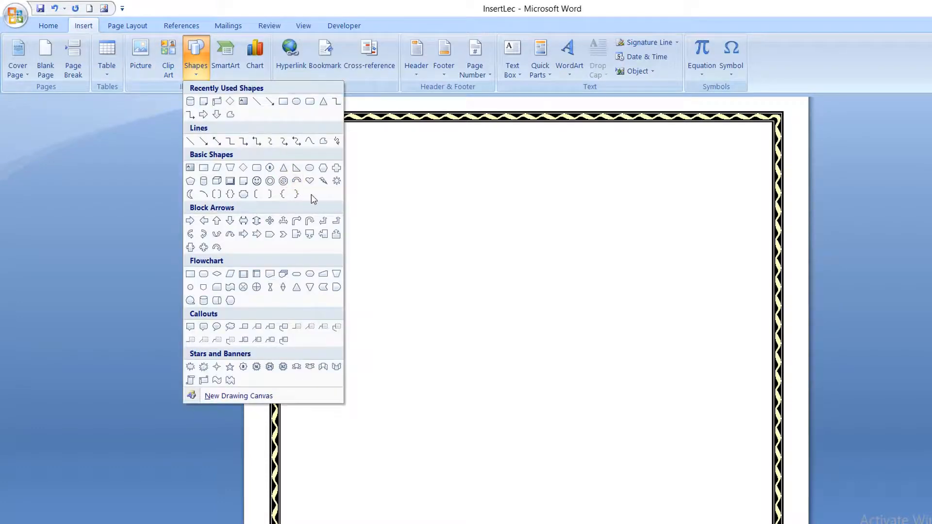
{"action": "left_click", "coordinate": [337, 167]}
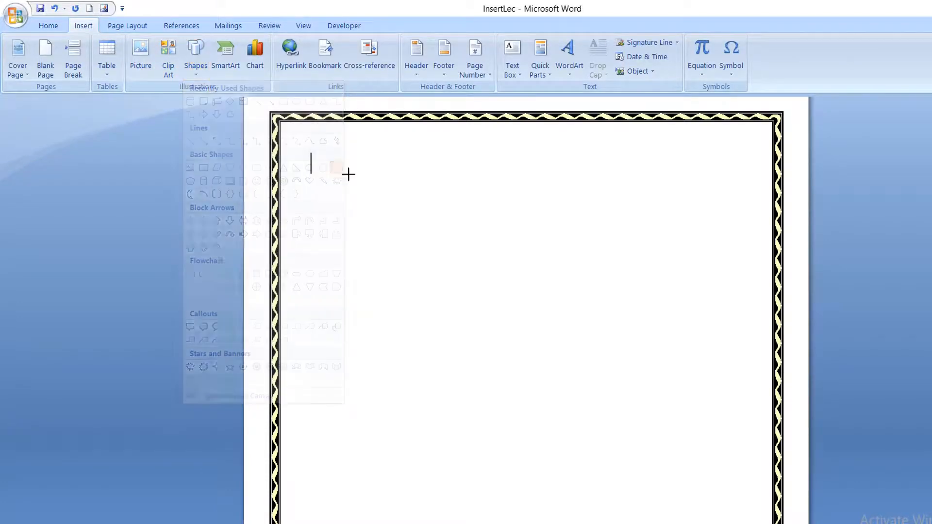
{"action": "left_click", "coordinate": [453, 234]}
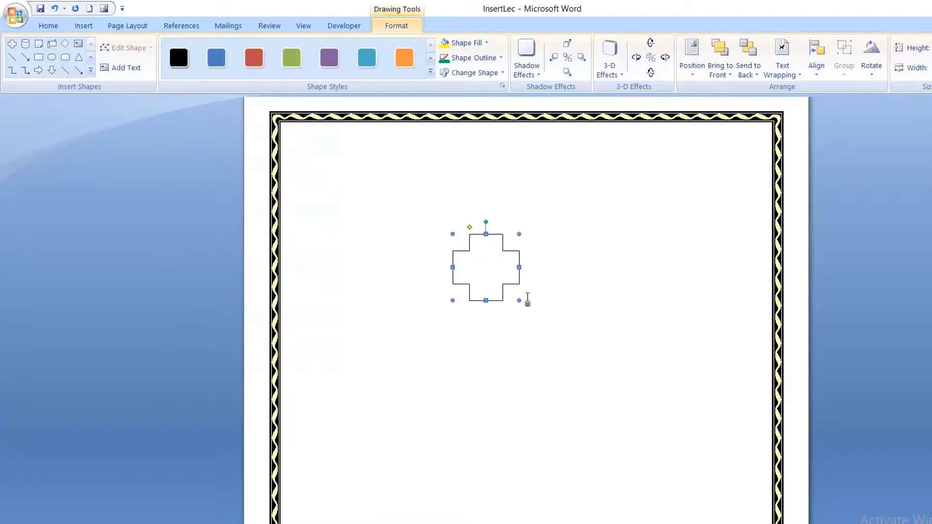
Enlarge the cross and adjust its proportions so the arms are narrower.
{"action": "left_click_drag", "start_coordinate": [519, 300], "coordinate": [596, 353]}
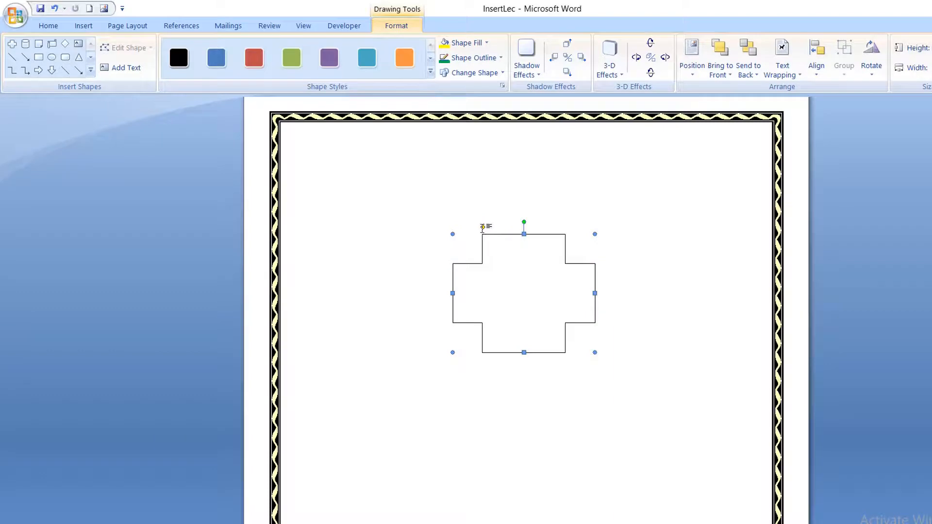
{"action": "left_click_drag", "start_coordinate": [484, 228], "coordinate": [494, 246]}
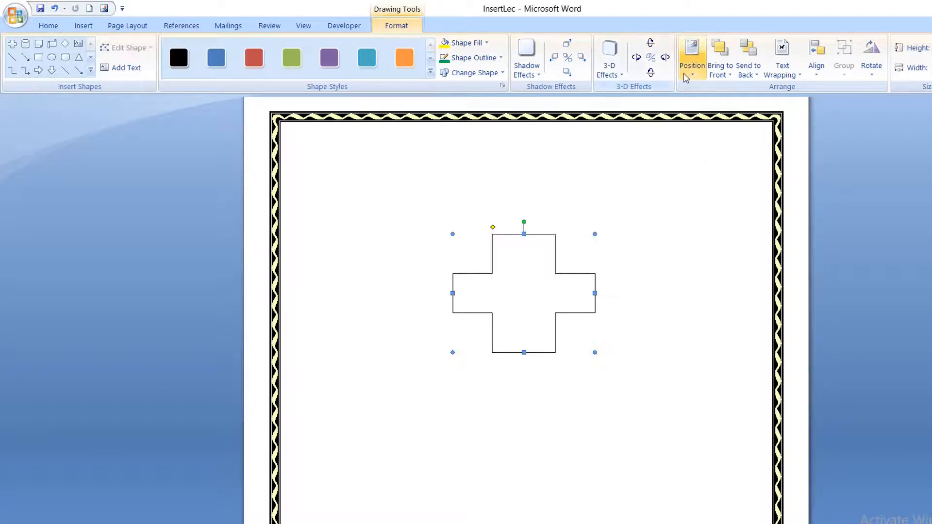
Position the cross in the top left corner of the page's text area with text wrapping.
{"action": "left_click", "coordinate": [694, 79]}
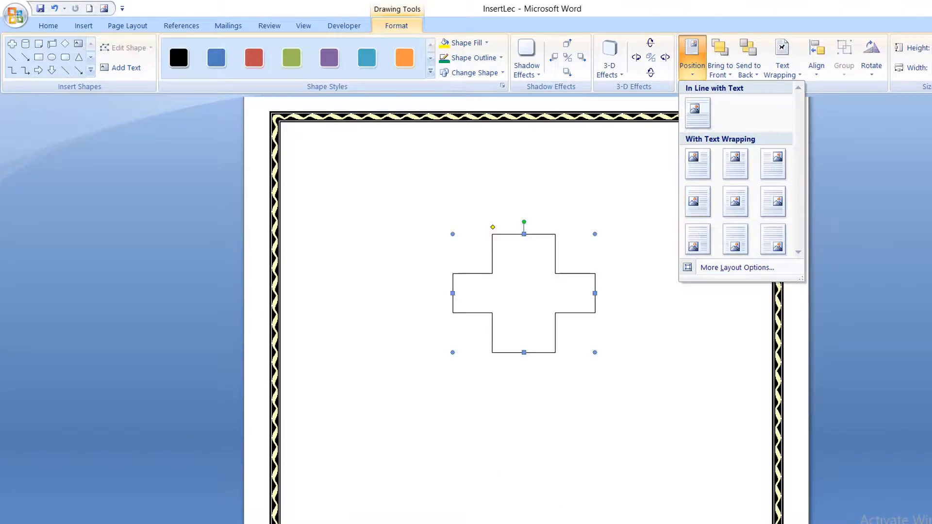
{"action": "scroll", "coordinate": [526, 311], "scroll_direction": "down", "scroll_amount": 5}
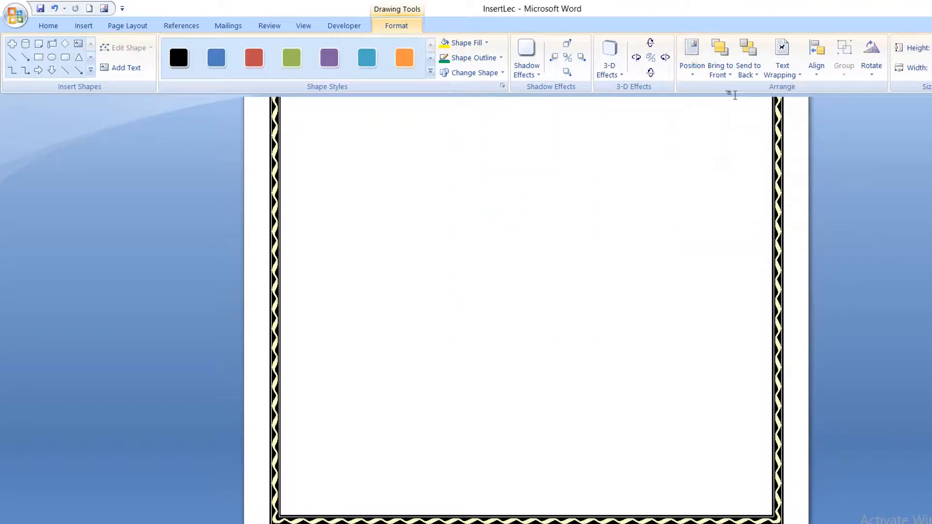
{"action": "left_click", "coordinate": [693, 71]}
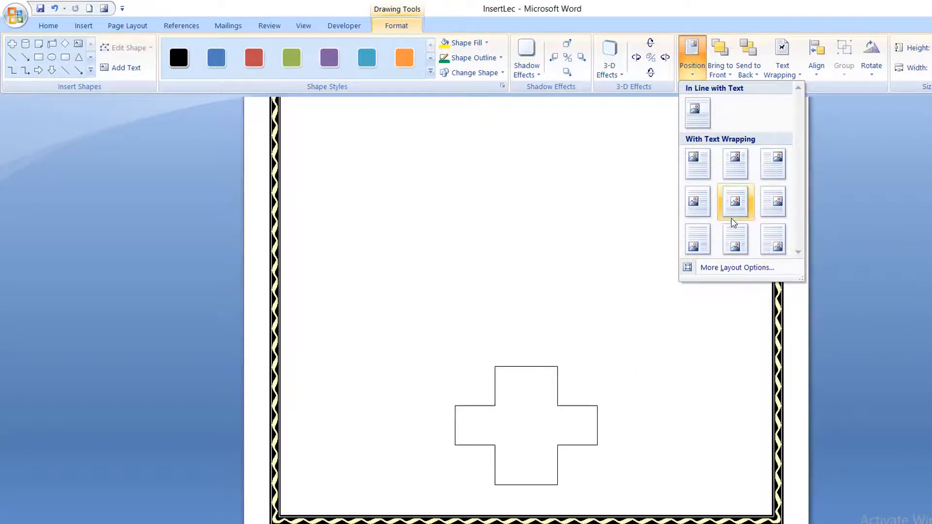
{"action": "left_click", "coordinate": [698, 164]}
{"action": "scroll", "coordinate": [527, 311], "scroll_direction": "up", "scroll_amount": 15}
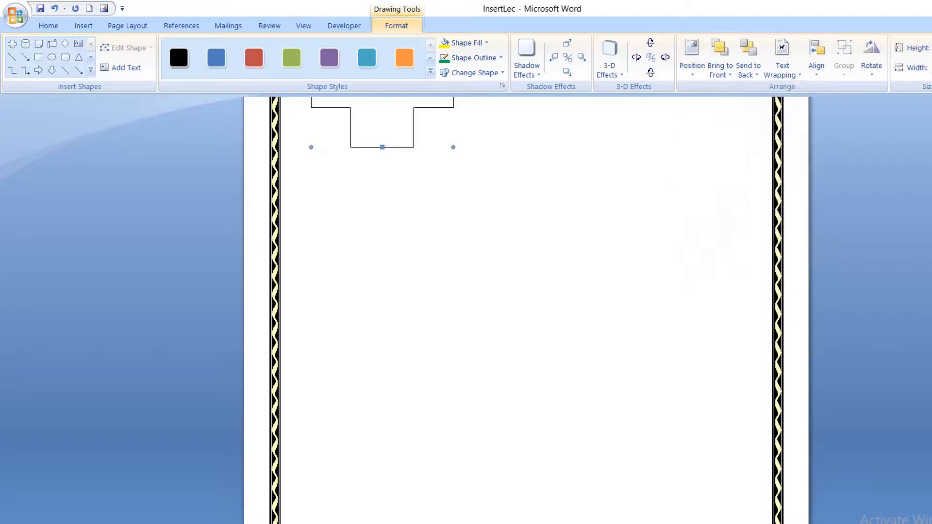
{"action": "scroll", "coordinate": [526, 311], "scroll_direction": "down", "scroll_amount": 6}
{"action": "scroll", "coordinate": [526, 311], "scroll_direction": "down", "scroll_amount": 8}
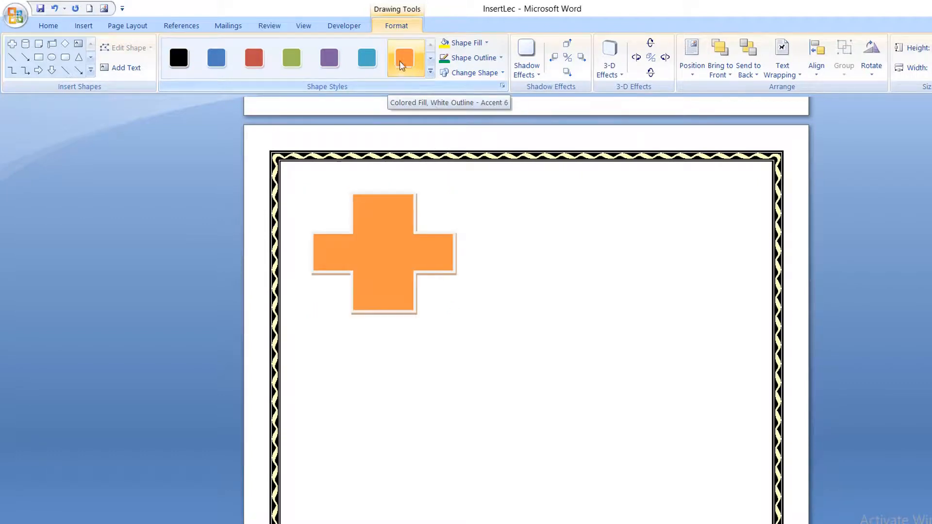
Fill the cross with the standard light green and apply the first Parallel 3-D effect to it.
{"action": "left_click", "coordinate": [461, 44]}
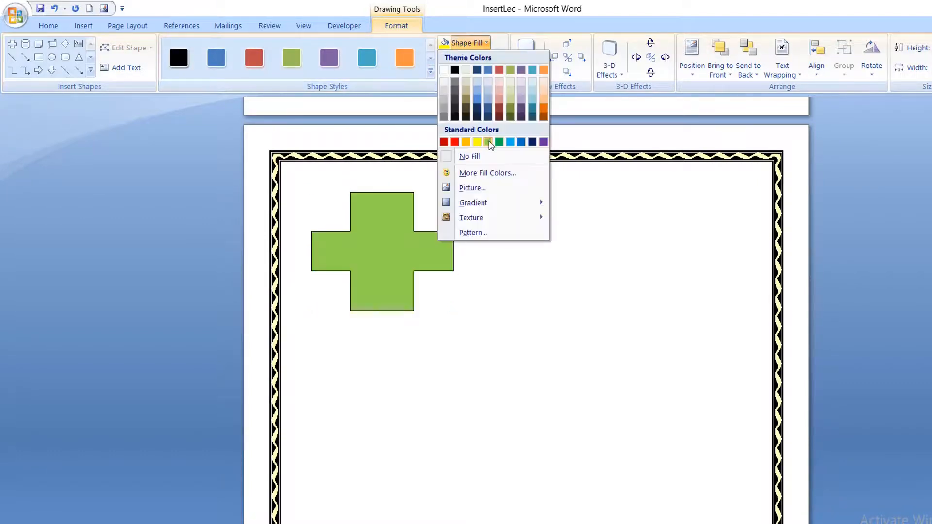
{"action": "left_click", "coordinate": [489, 143]}
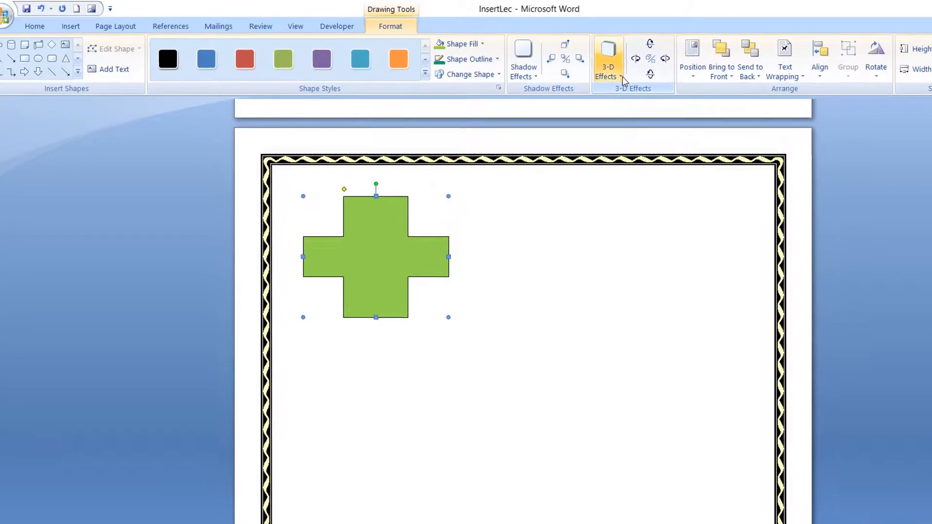
{"action": "left_click", "coordinate": [623, 78]}
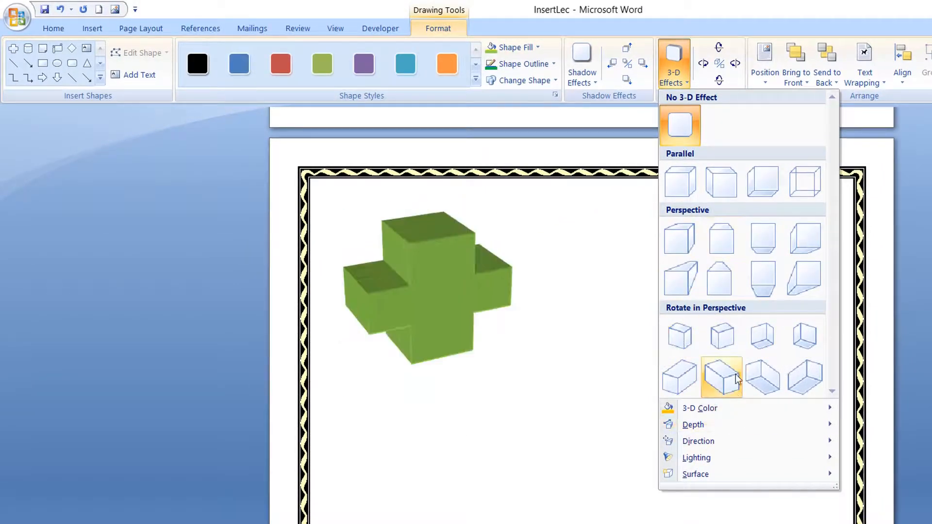
{"action": "left_click", "coordinate": [686, 190]}
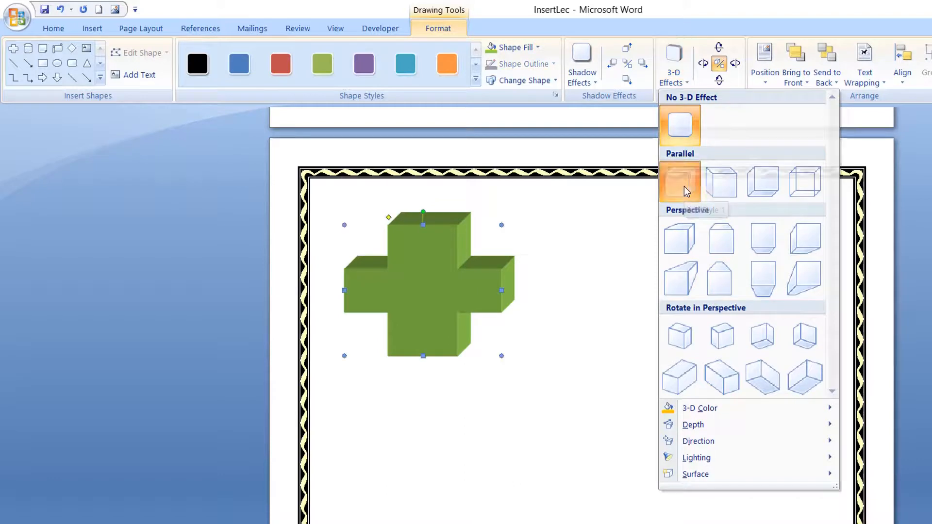
Set the 3-D color of the cross to the standard Green.
{"action": "left_click", "coordinate": [690, 83]}
{"action": "mouse_move", "coordinate": [732, 406]}
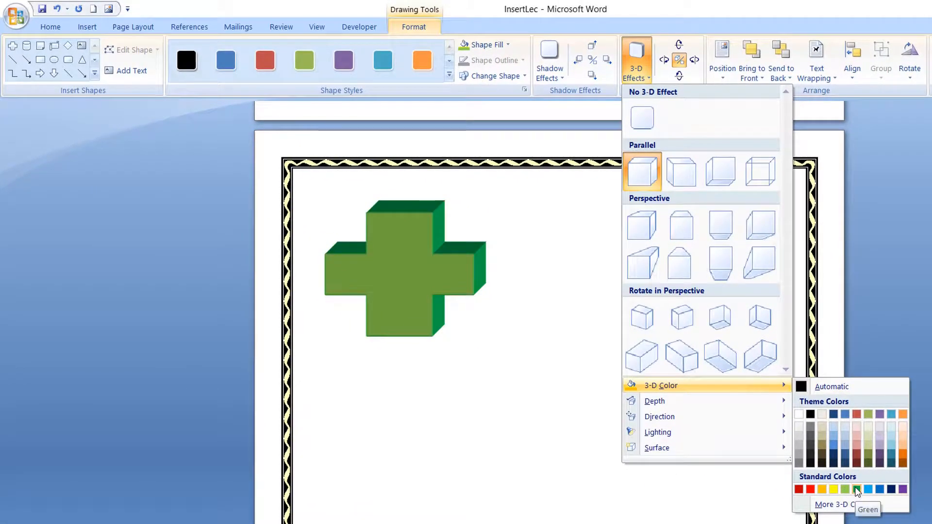
{"action": "left_click", "coordinate": [857, 491]}
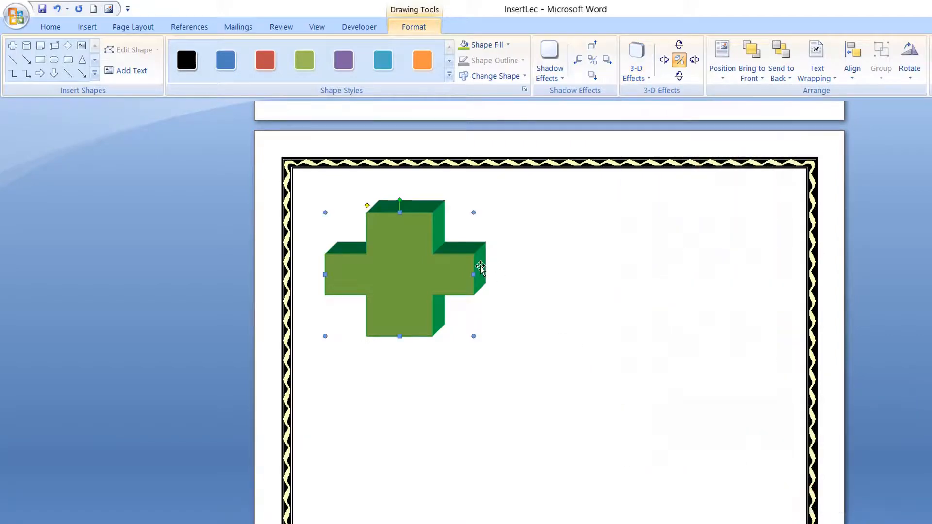
Review the cross's 3-D depth, direction and lighting options, and set its 3-D surface to Metal.
{"action": "left_click", "coordinate": [636, 61]}
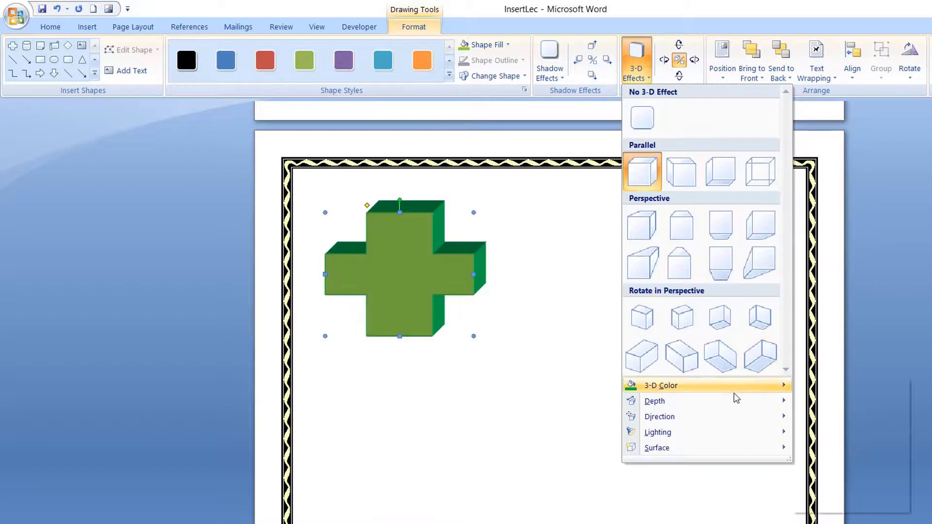
{"action": "mouse_move", "coordinate": [737, 400]}
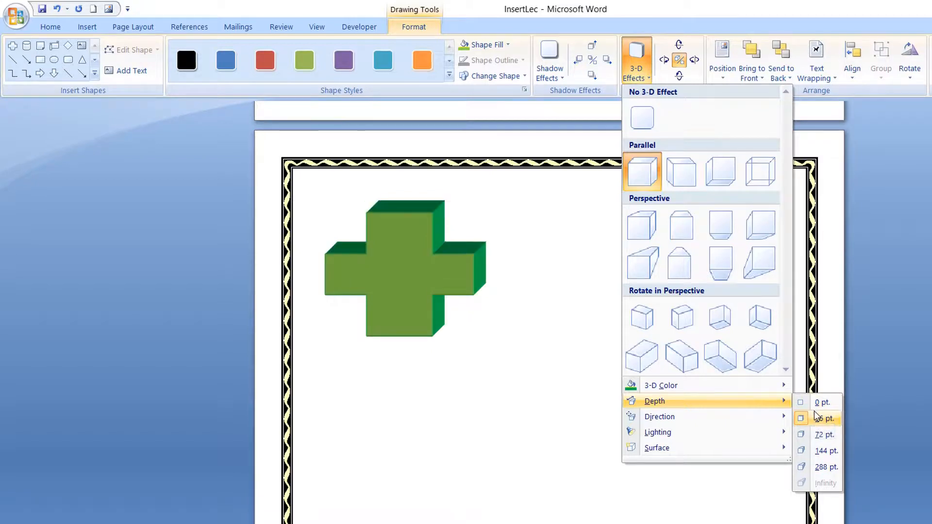
{"action": "mouse_move", "coordinate": [785, 420]}
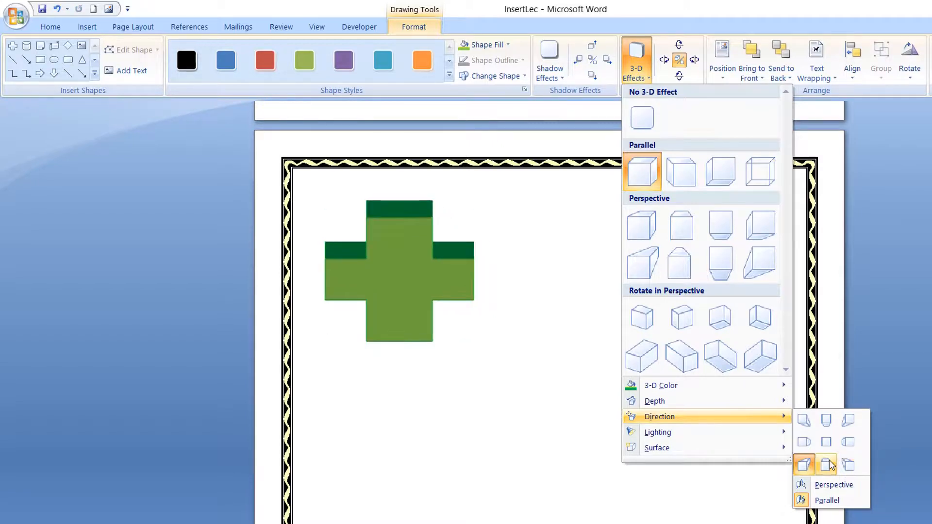
{"action": "mouse_move", "coordinate": [787, 438]}
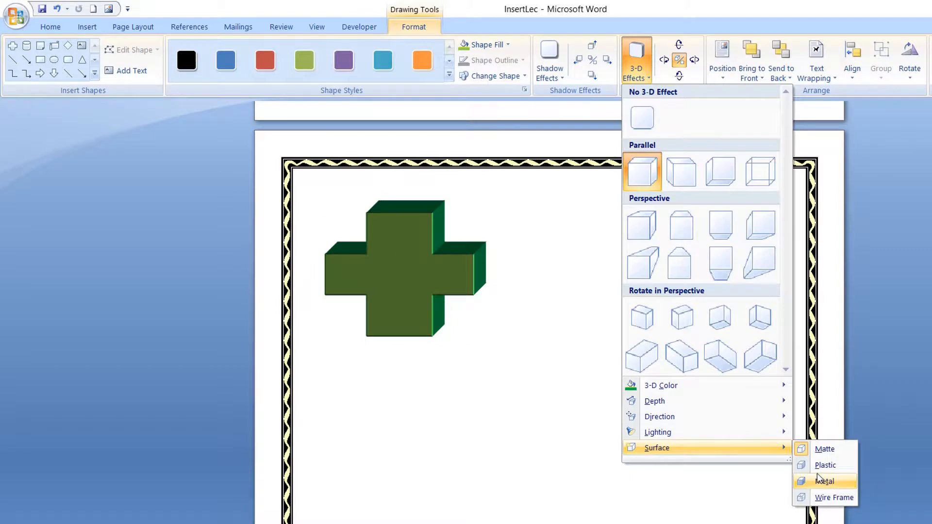
{"action": "left_click", "coordinate": [819, 480]}
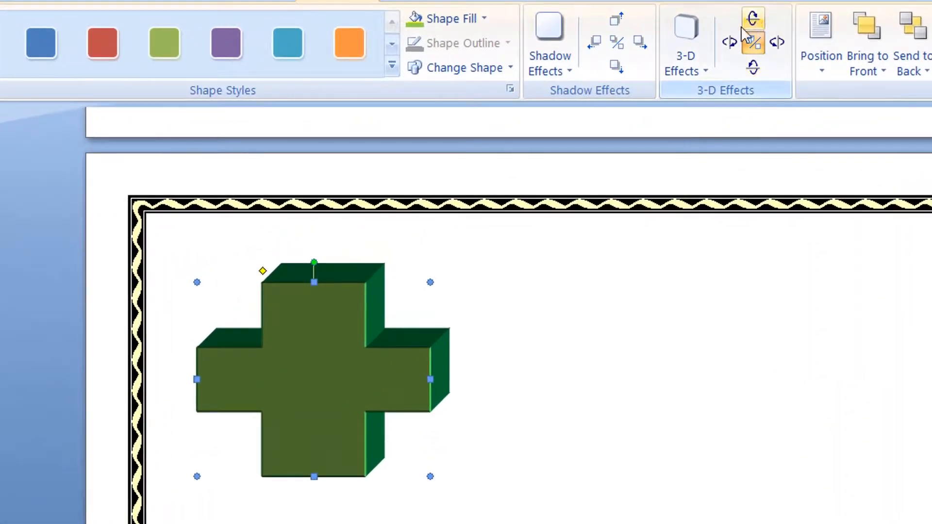
Tilt the 3-D cross to the right by four increments.
{"action": "left_click", "coordinate": [778, 47]}
{"action": "left_click", "coordinate": [777, 45]}
{"action": "left_click", "coordinate": [777, 44]}
{"action": "left_click", "coordinate": [777, 44]}
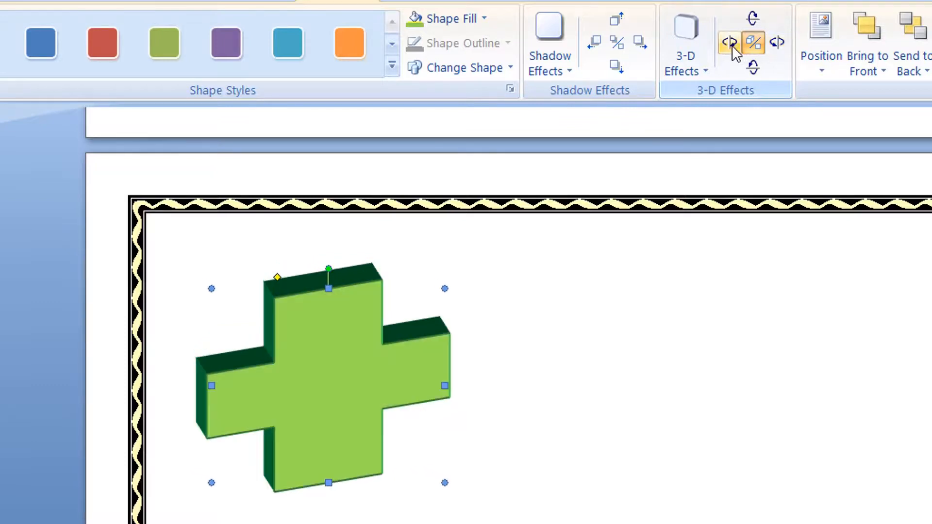
Tilt the 3-D cross back to the left by six increments.
{"action": "left_click", "coordinate": [731, 45]}
{"action": "left_click", "coordinate": [731, 46]}
{"action": "left_click", "coordinate": [732, 47]}
{"action": "left_click", "coordinate": [731, 47]}
{"action": "left_click", "coordinate": [732, 47]}
{"action": "left_click", "coordinate": [731, 47]}
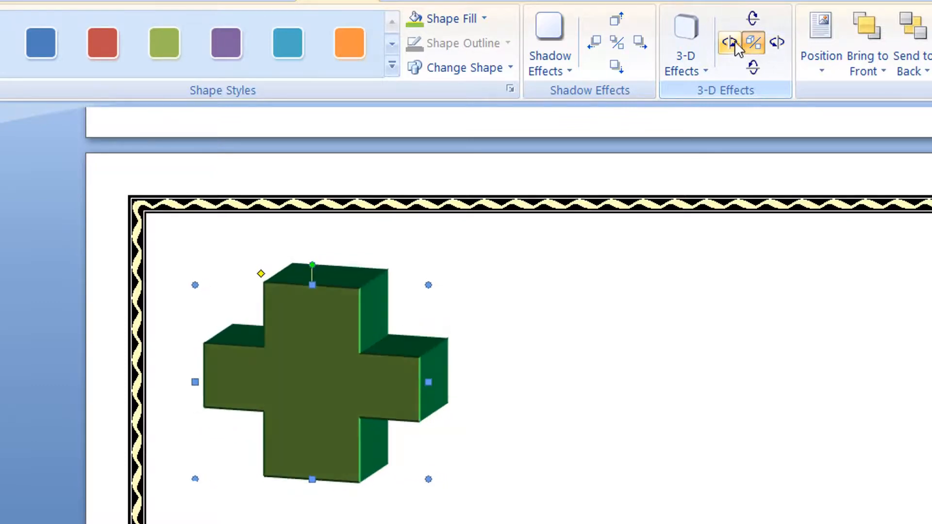
Tilt the 3-D cross upward by three increments.
{"action": "left_click", "coordinate": [753, 22]}
{"action": "left_click", "coordinate": [752, 22]}
{"action": "left_click", "coordinate": [753, 22]}
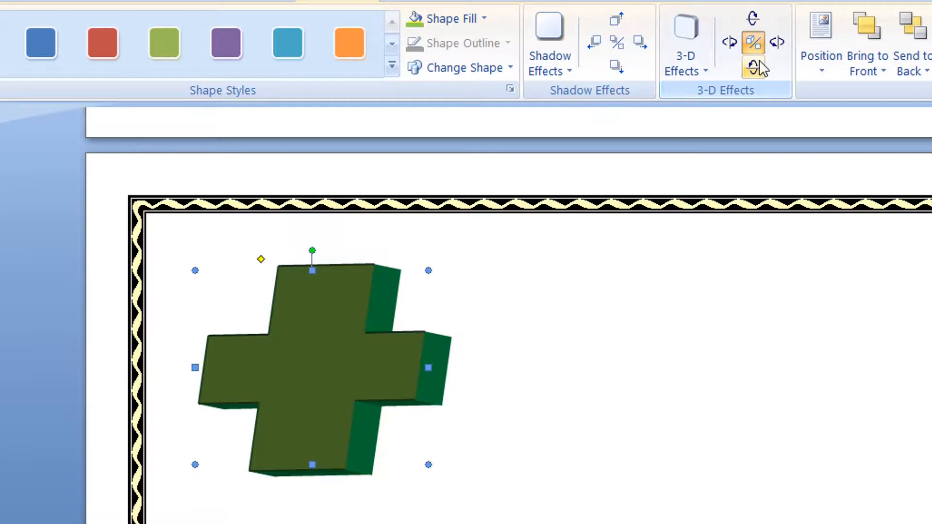
Tilt the 3-D cross downward by four increments and to the right by three increments.
{"action": "left_click", "coordinate": [756, 68]}
{"action": "left_click", "coordinate": [760, 64]}
{"action": "left_click", "coordinate": [760, 64]}
{"action": "left_click", "coordinate": [760, 64]}
{"action": "left_click", "coordinate": [771, 45]}
{"action": "left_click", "coordinate": [771, 45]}
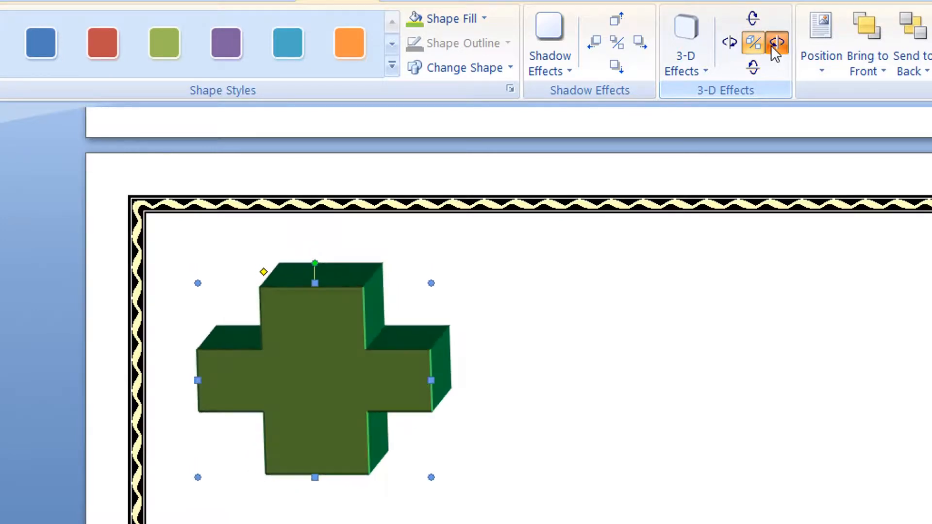
{"action": "left_click", "coordinate": [771, 45]}
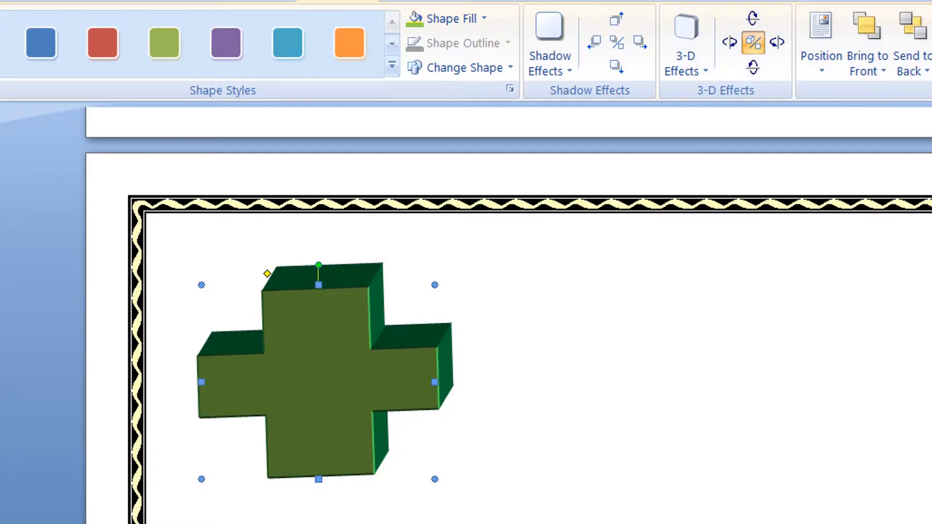
Align the cross to the center of the page, trying right alignment before restoring center alignment.
{"action": "left_click", "coordinate": [787, 87]}
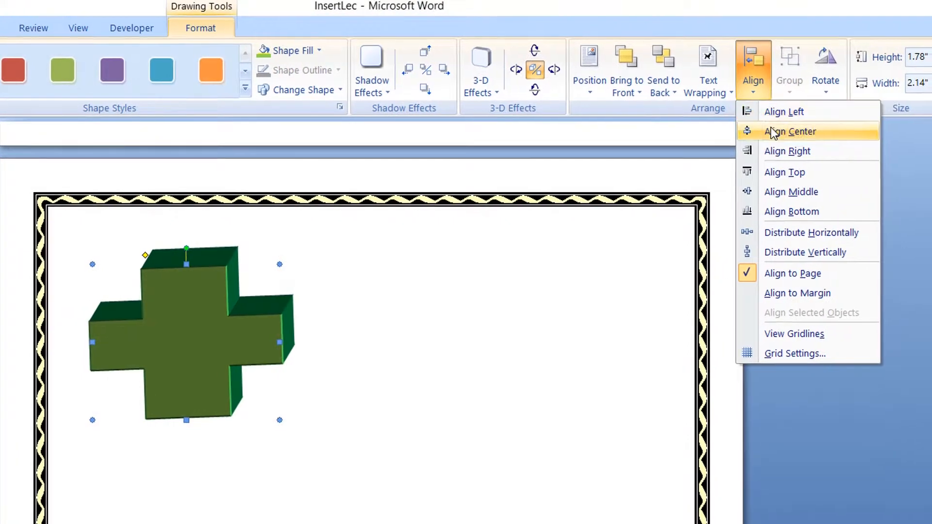
{"action": "left_click", "coordinate": [773, 130]}
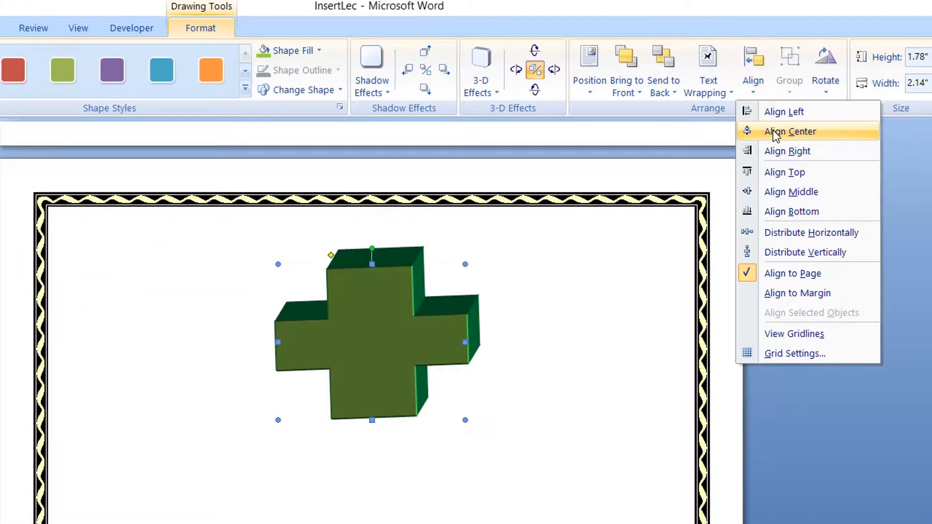
{"action": "left_click", "coordinate": [762, 93]}
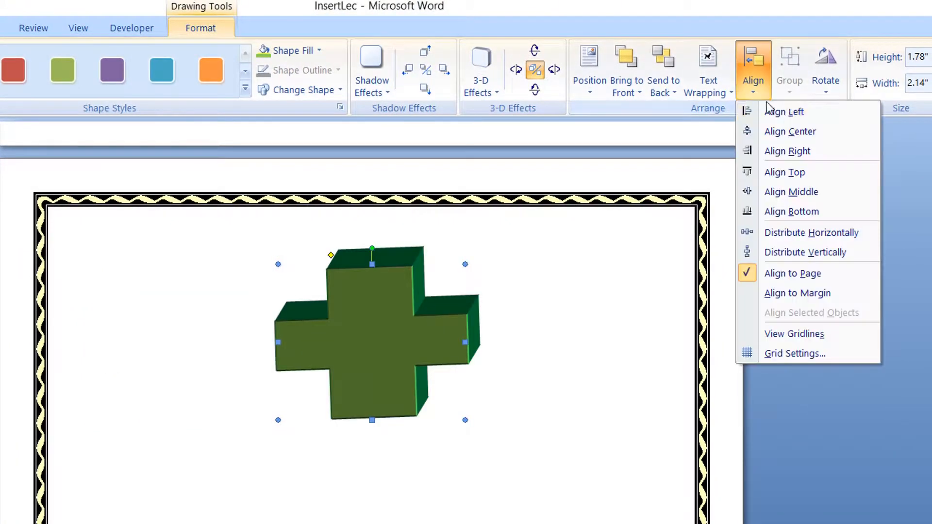
{"action": "left_click", "coordinate": [793, 150]}
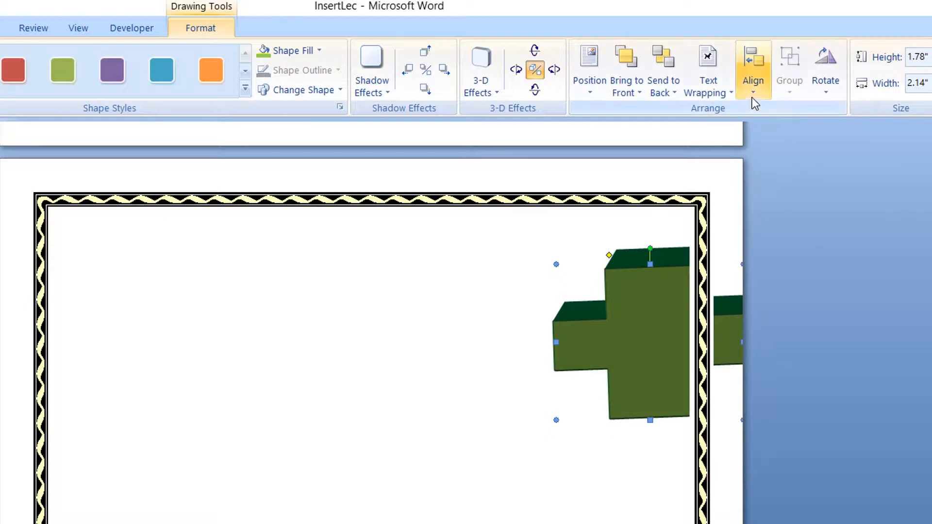
{"action": "left_click", "coordinate": [753, 95]}
{"action": "left_click", "coordinate": [780, 134]}
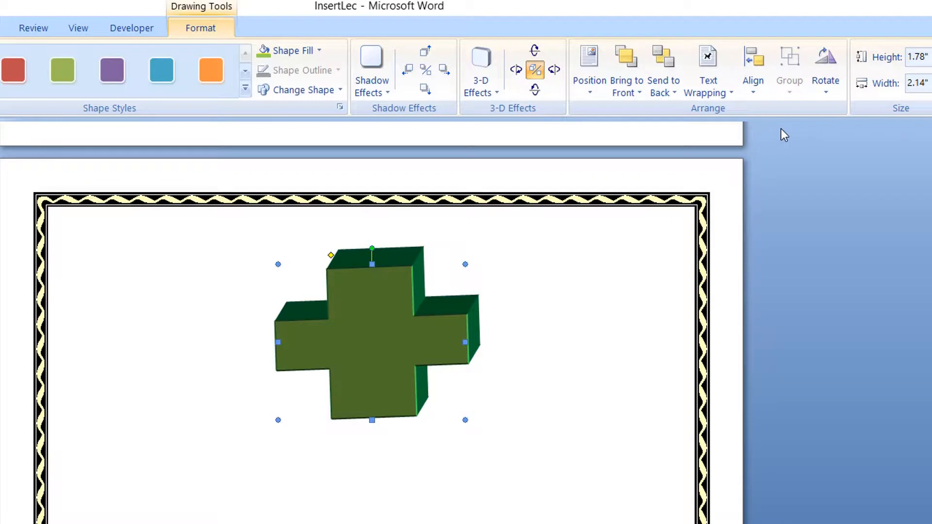
Rotate the cross left 90° and flip it both vertically and horizontally.
{"action": "left_click", "coordinate": [826, 92]}
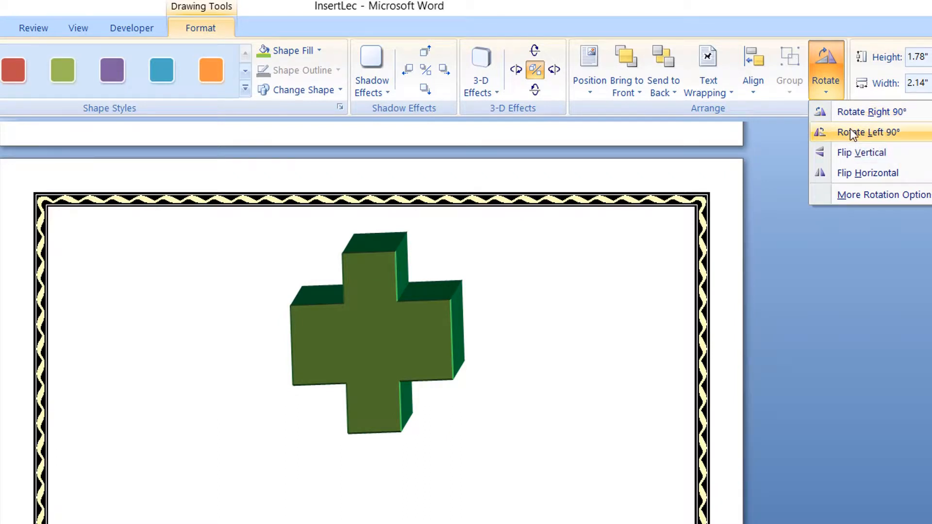
{"action": "left_click", "coordinate": [849, 129]}
{"action": "left_click", "coordinate": [831, 91]}
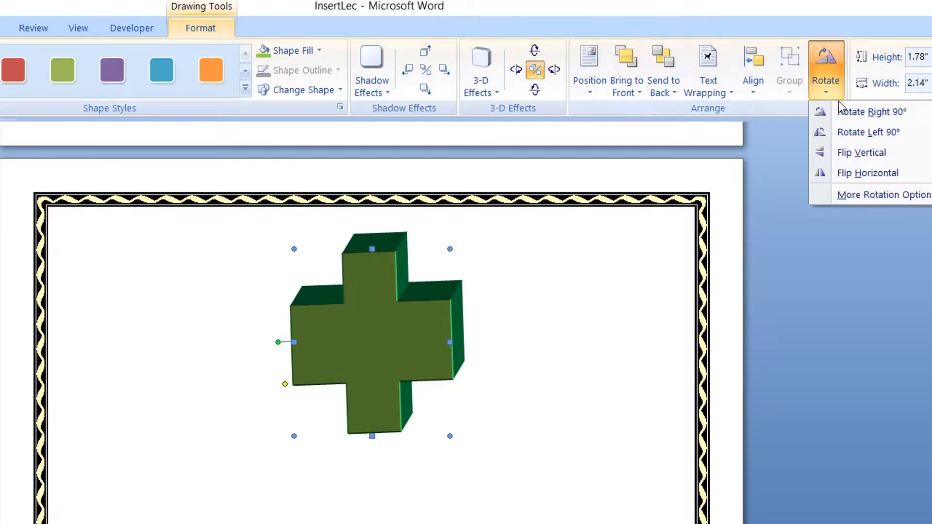
{"action": "left_click", "coordinate": [859, 152]}
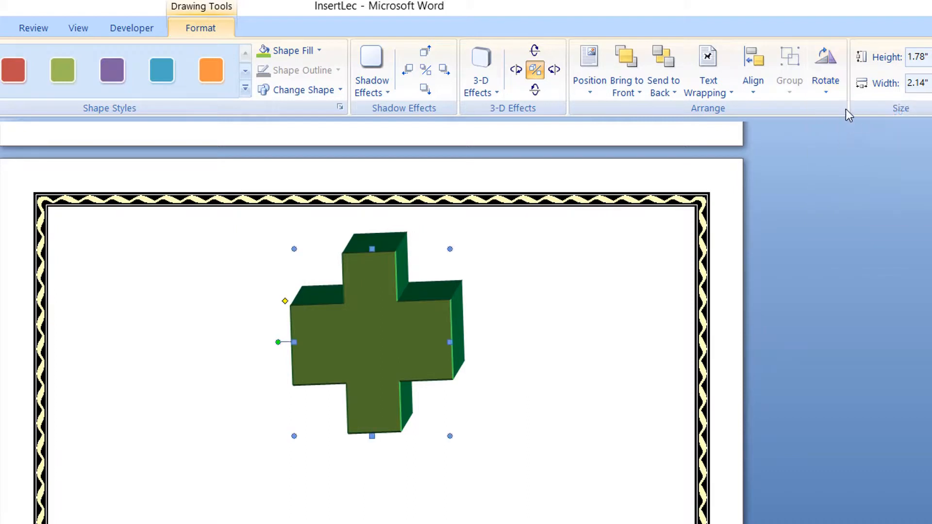
{"action": "left_click", "coordinate": [829, 87]}
{"action": "left_click", "coordinate": [854, 167]}
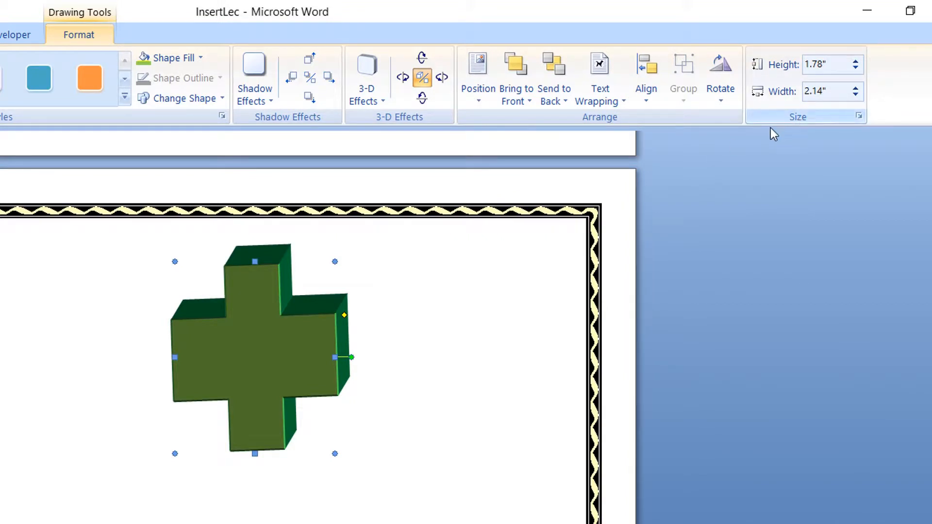
Increase the cross's height, and reduce it to 2.1".
{"action": "left_click", "coordinate": [855, 62]}
{"action": "left_click", "coordinate": [855, 61]}
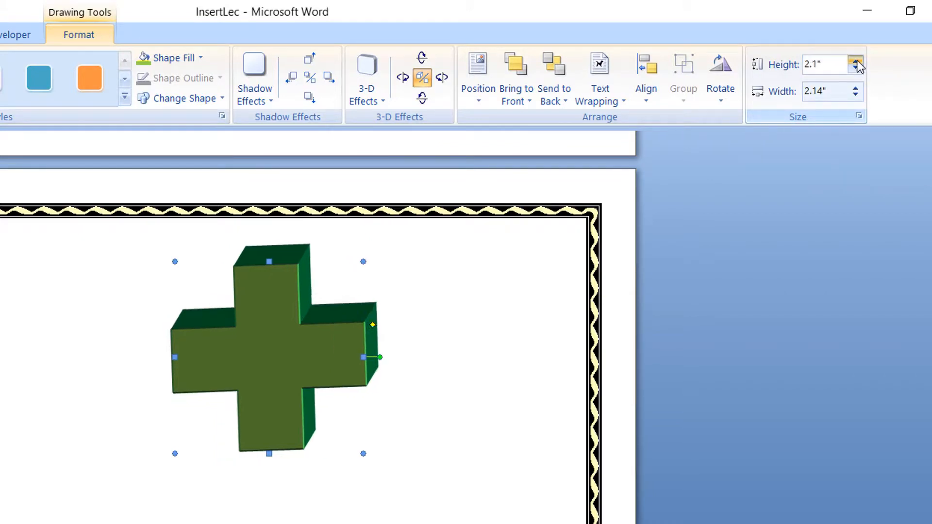
{"action": "left_click", "coordinate": [855, 62]}
{"action": "left_click", "coordinate": [855, 62]}
{"action": "left_click", "coordinate": [856, 69]}
{"action": "left_click", "coordinate": [855, 69]}
{"action": "left_click", "coordinate": [856, 69]}
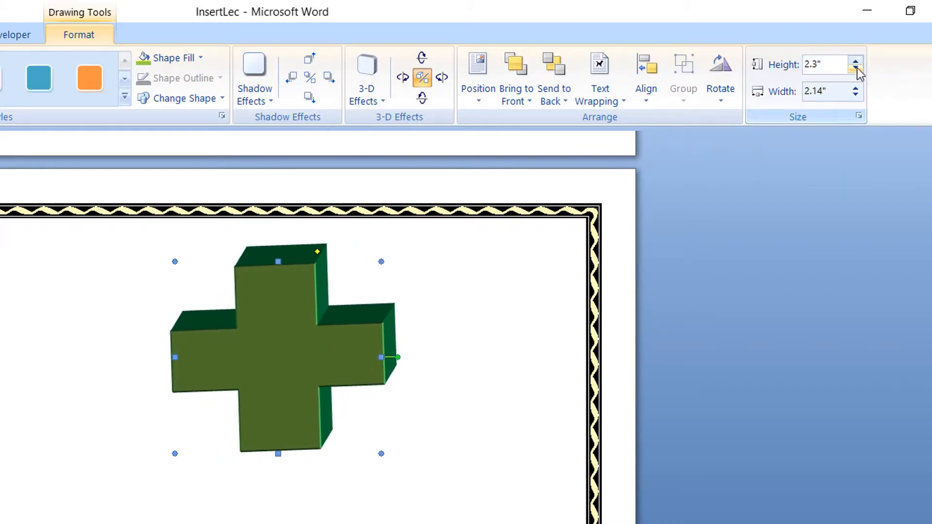
{"action": "left_click", "coordinate": [856, 69]}
{"action": "left_click", "coordinate": [855, 69]}
Increase the cross's width, and reduce it to 2".
{"action": "left_click", "coordinate": [856, 87]}
{"action": "left_click", "coordinate": [856, 88]}
{"action": "left_click", "coordinate": [856, 88]}
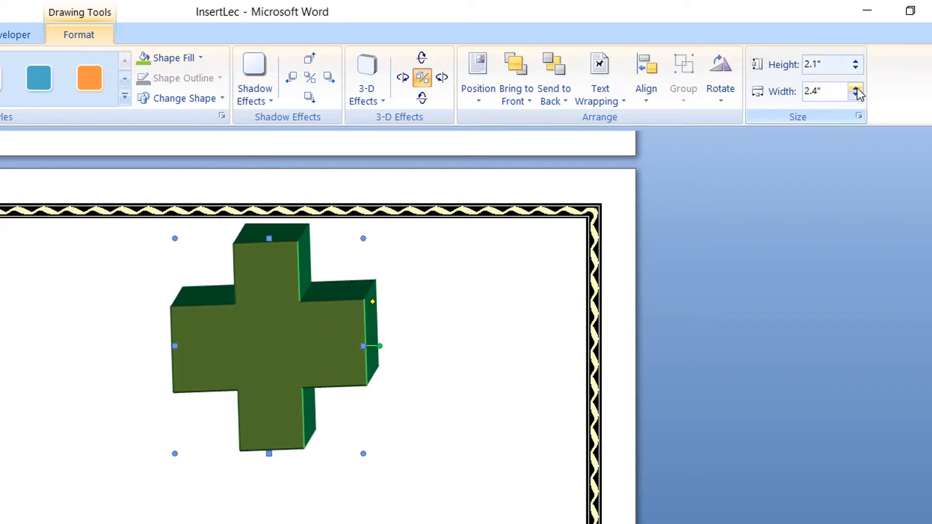
{"action": "left_click", "coordinate": [856, 87]}
{"action": "left_click", "coordinate": [856, 95]}
{"action": "left_click", "coordinate": [856, 95]}
{"action": "left_click", "coordinate": [855, 95]}
{"action": "left_click", "coordinate": [856, 95]}
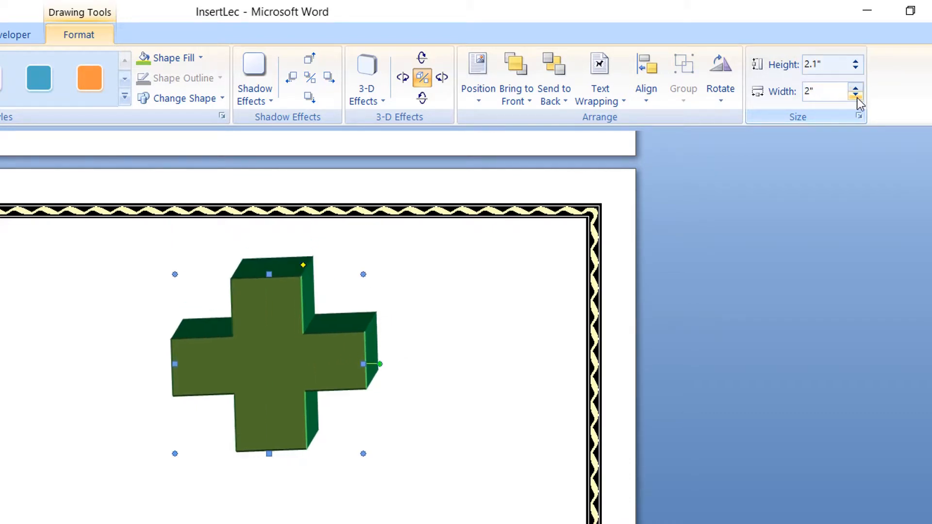
Return to the first page and review the shape categories available for insertion, without inserting any shape.
{"action": "scroll", "coordinate": [137, 395], "scroll_direction": "up", "scroll_amount": 10}
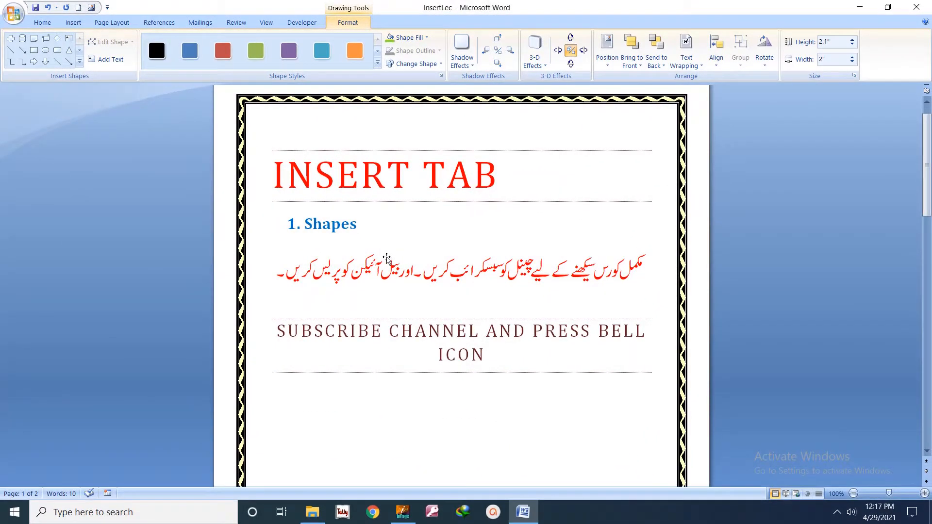
{"action": "left_click", "coordinate": [78, 23]}
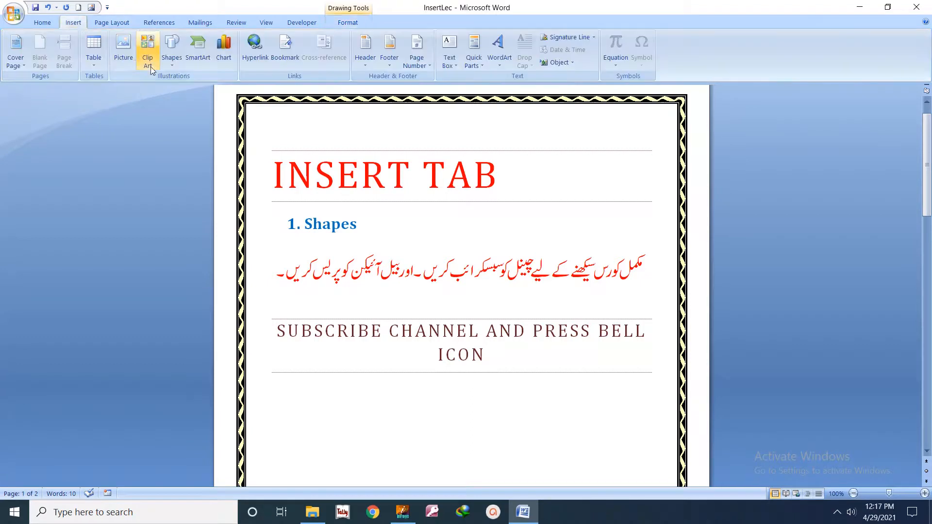
{"action": "left_click", "coordinate": [176, 67]}
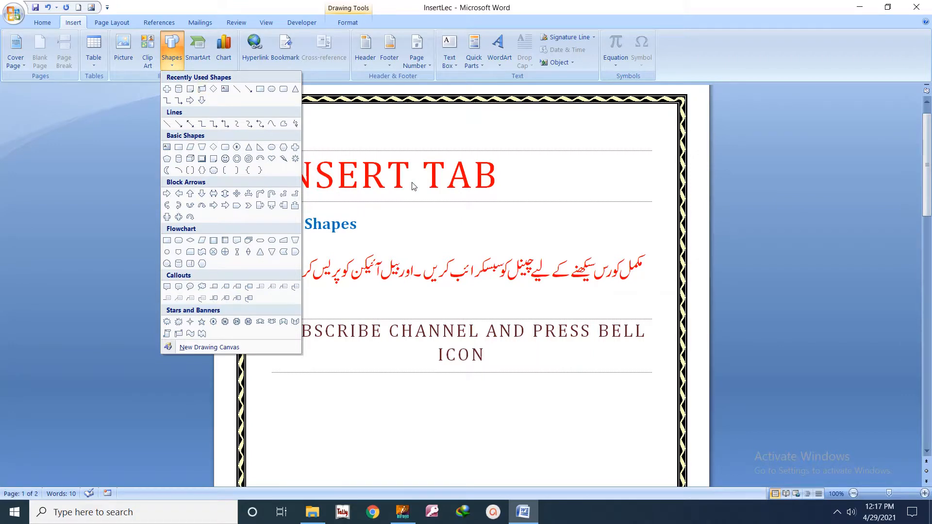
{"action": "left_click", "coordinate": [417, 238]}
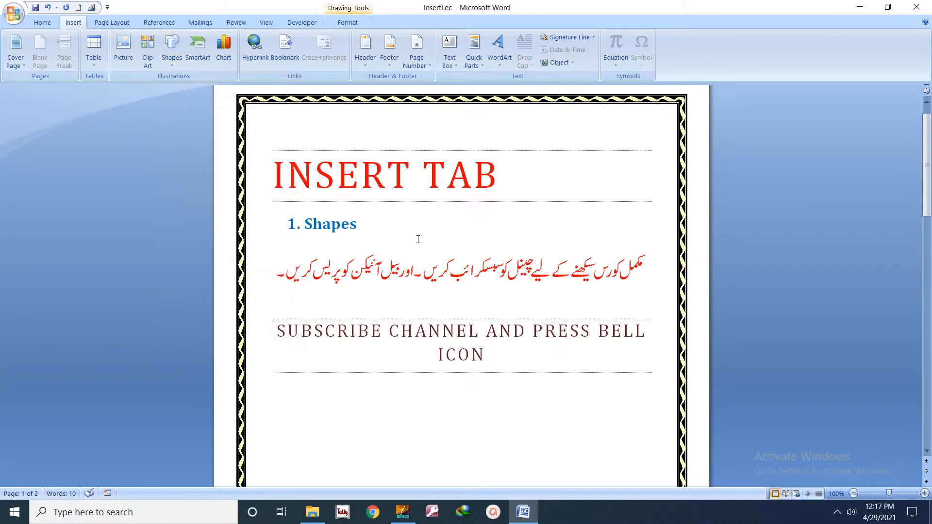